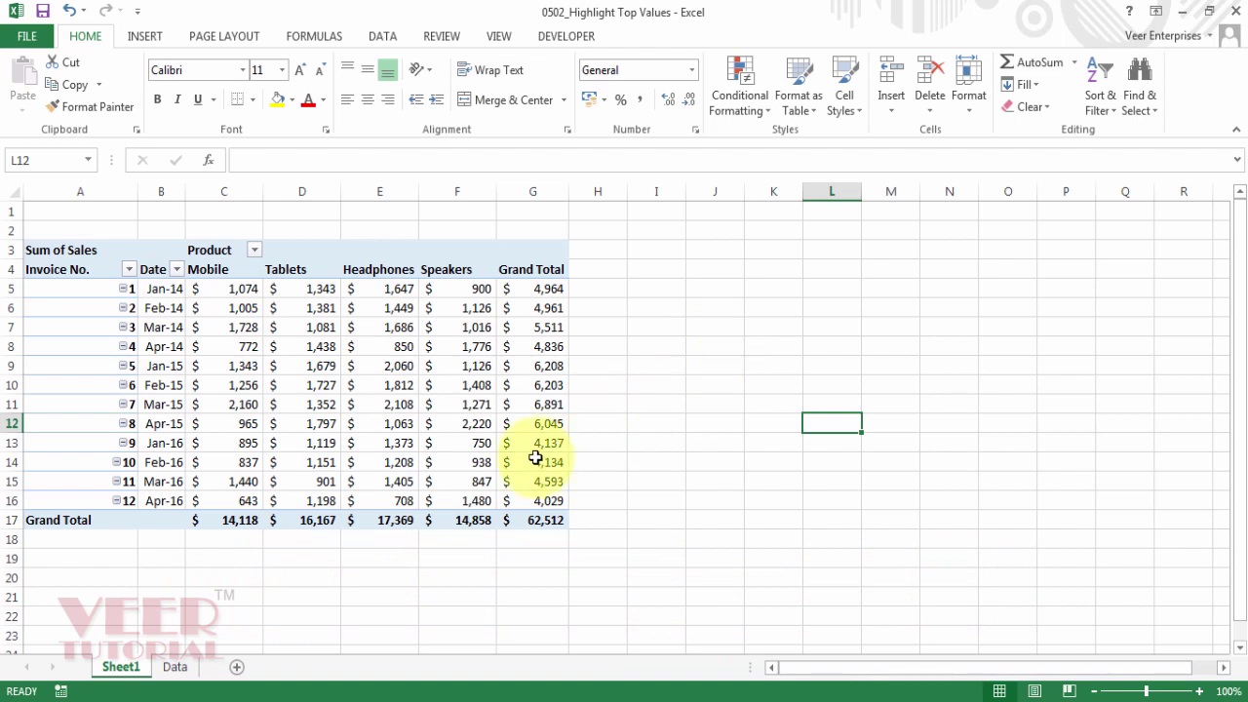
- Start a Top 10 Items conditional formatting rule on Tablets cell D8 and set the number of top items to 3
click(311, 349)
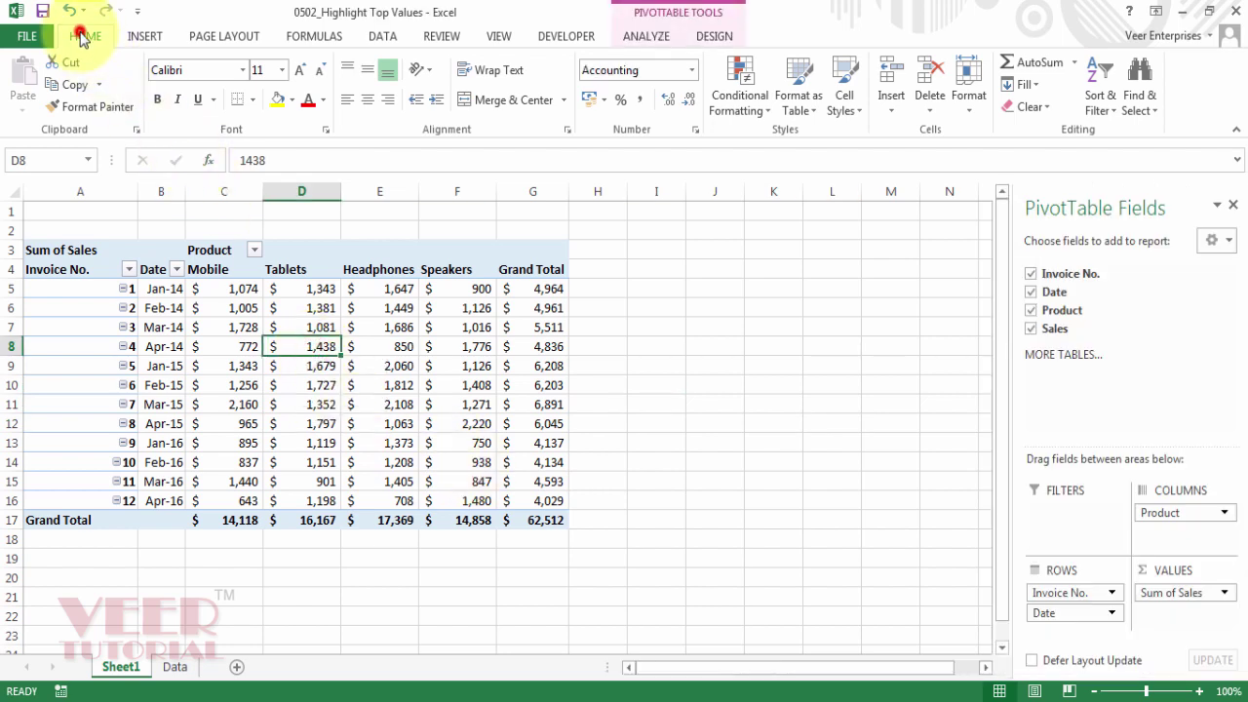
click(768, 112)
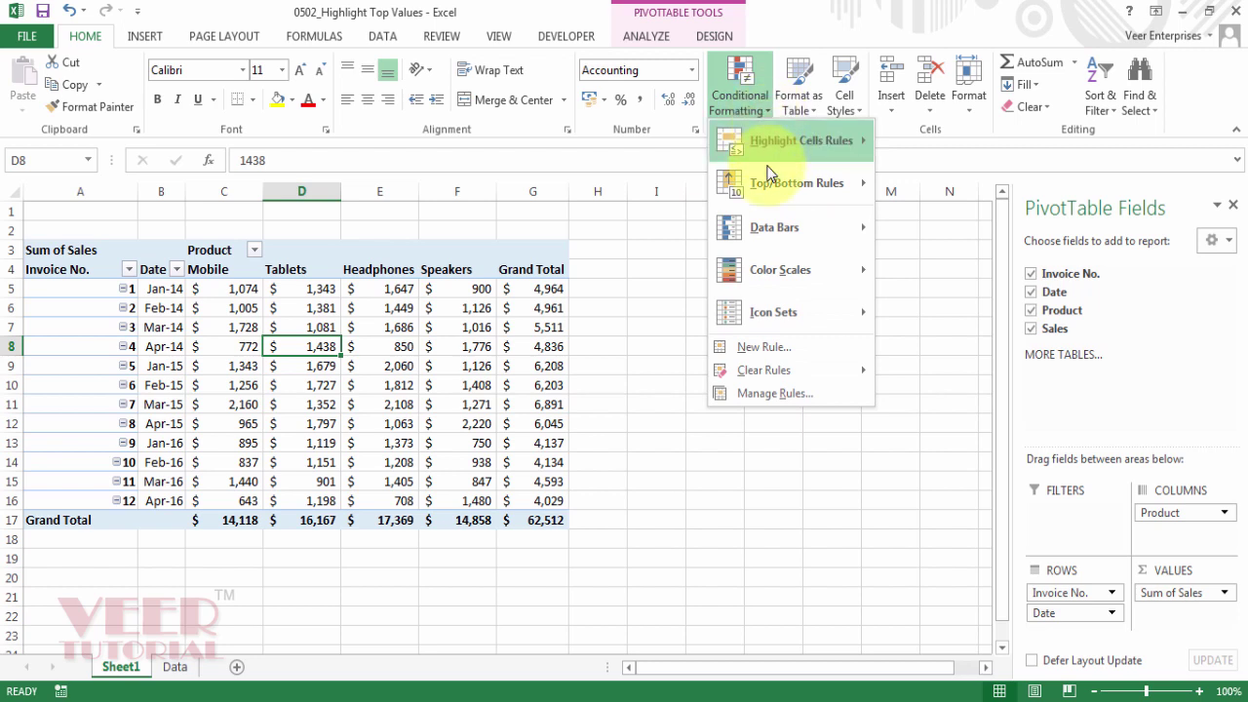
mouse_move(772, 188)
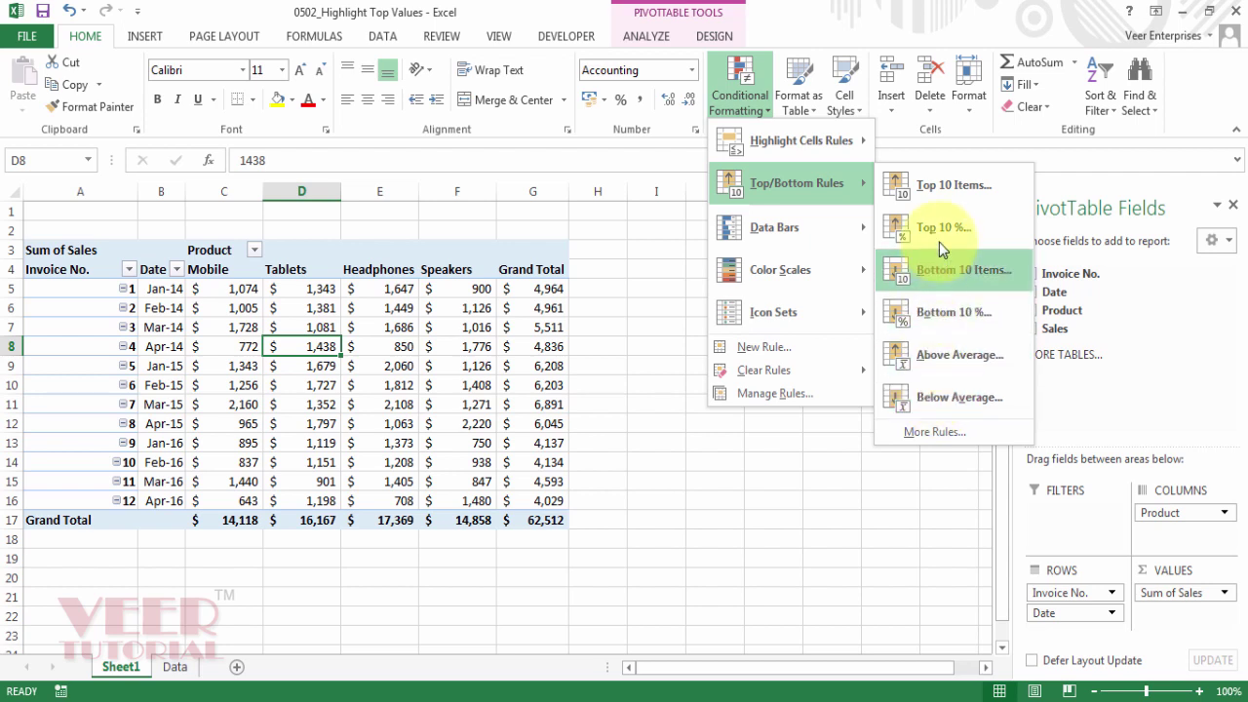
click(946, 192)
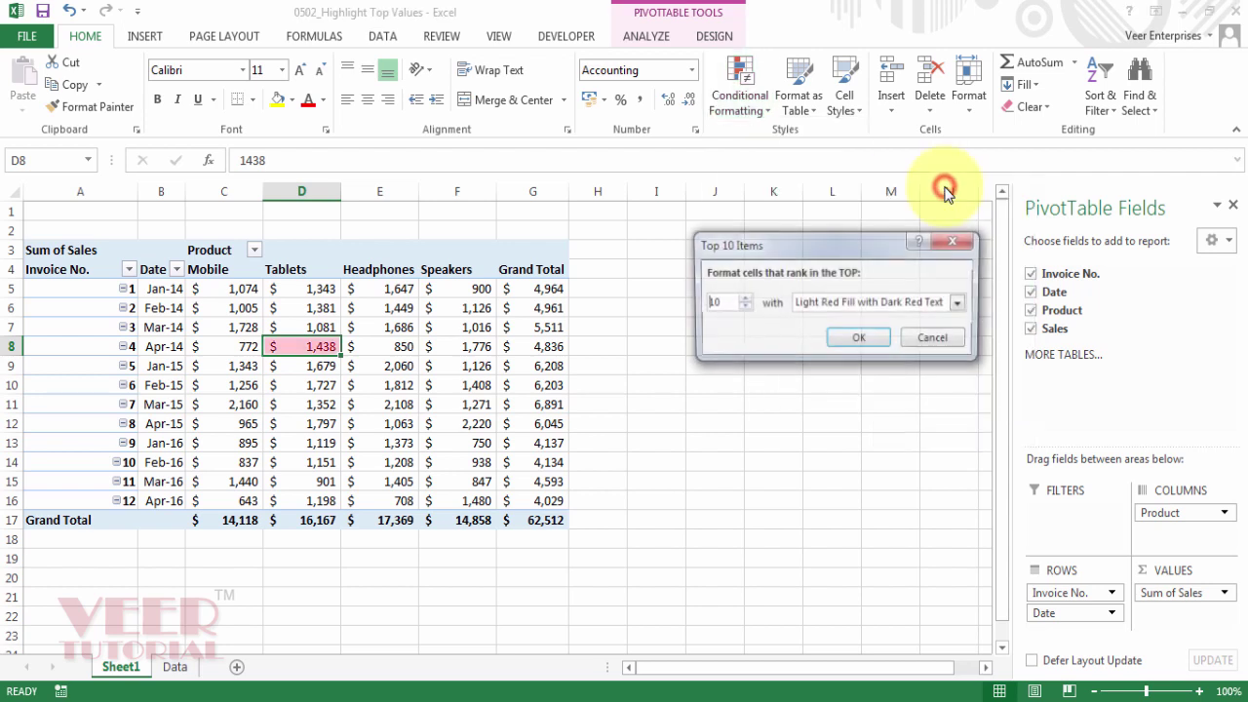
drag(834, 244, 696, 284)
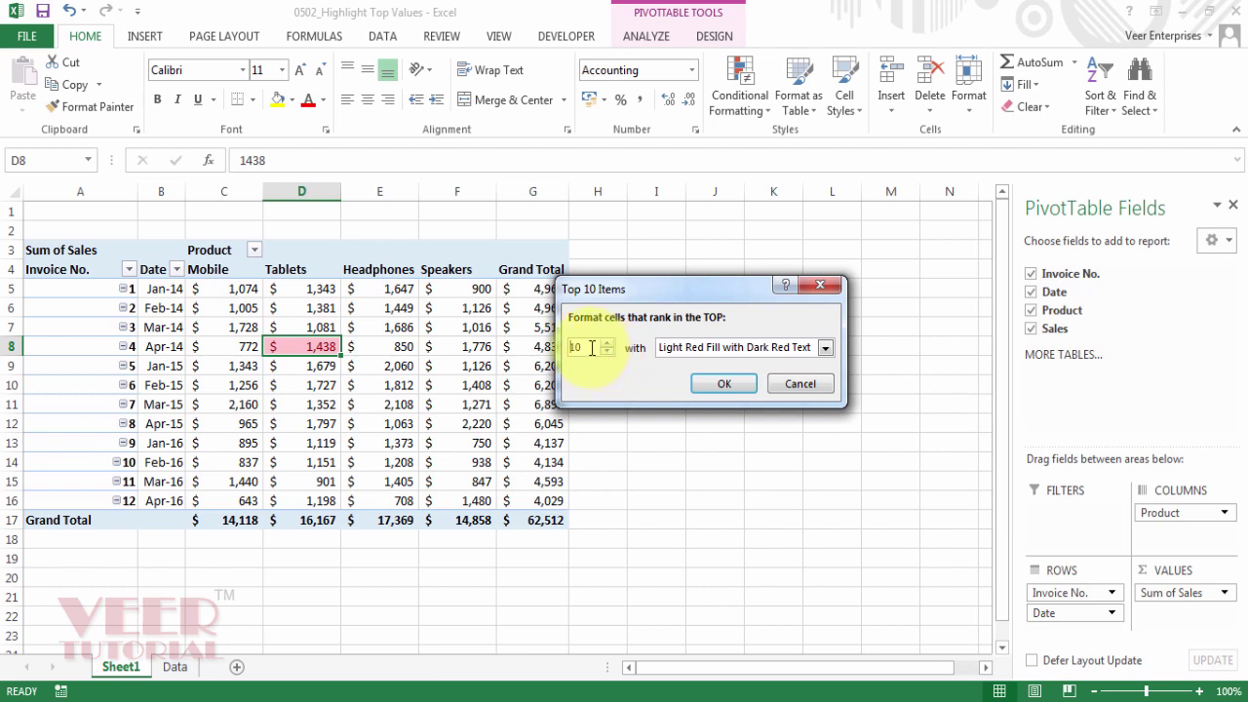
drag(592, 348, 532, 356)
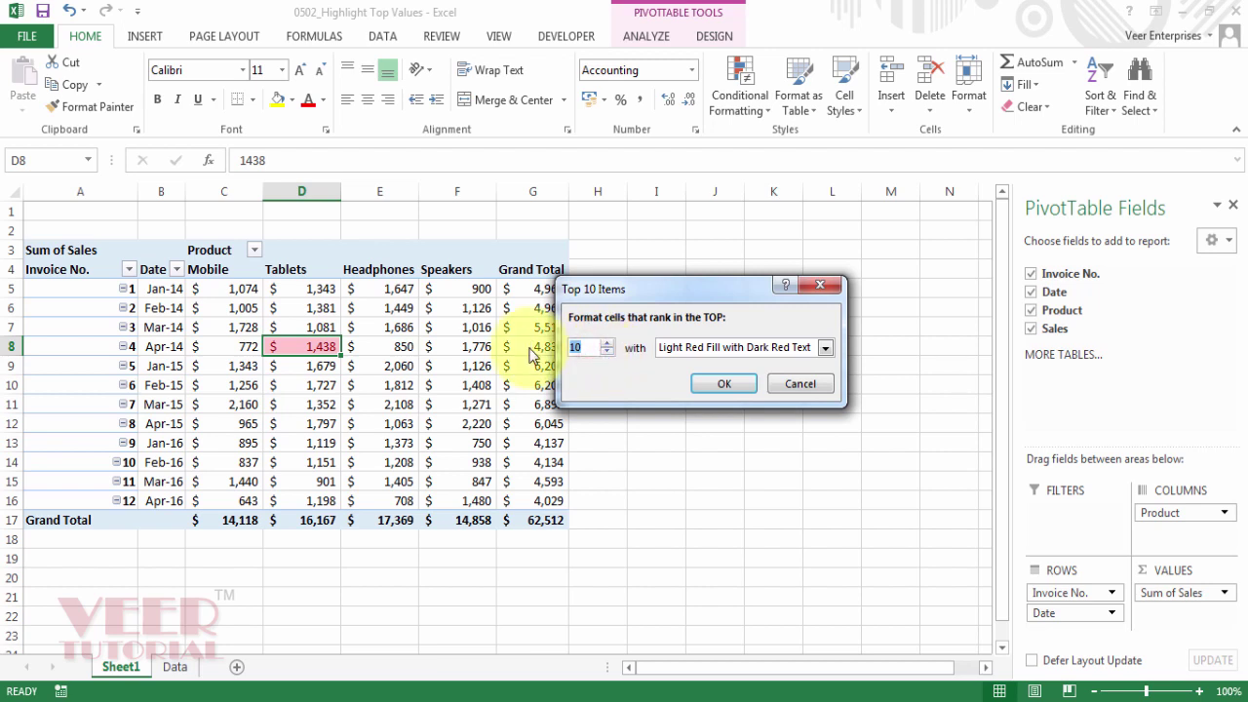
text(3)
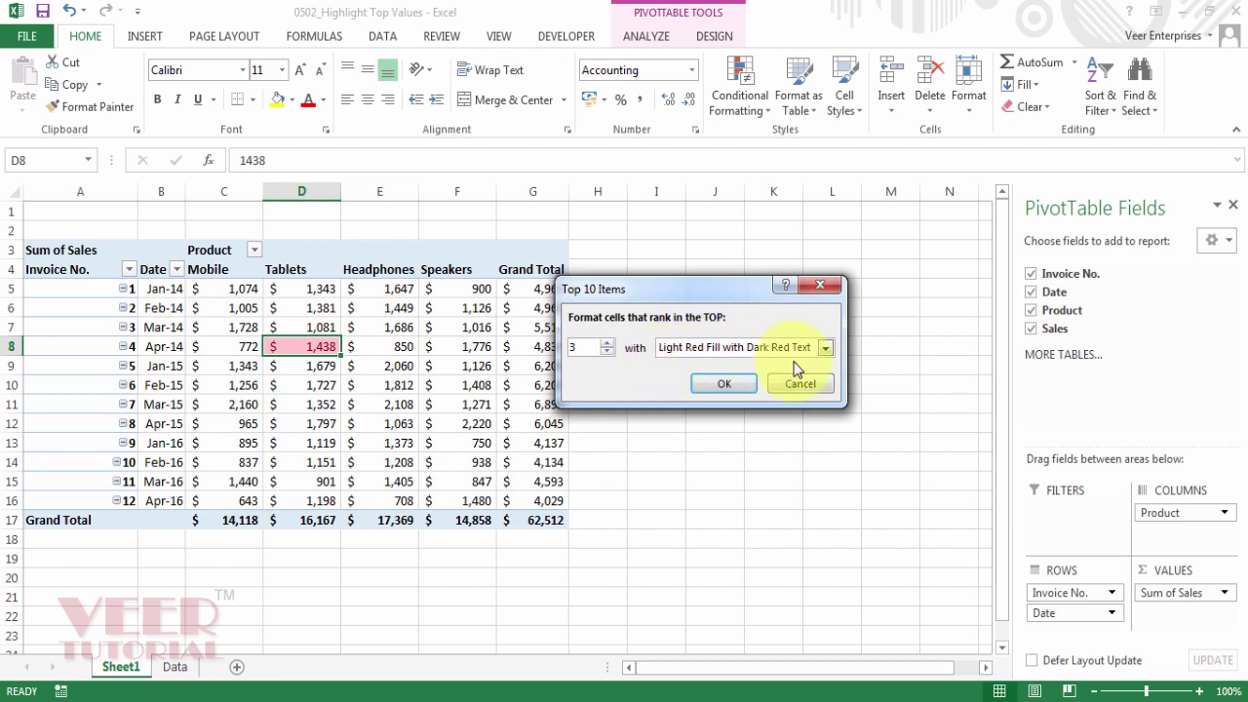
- Choose a custom format for the top 3 rule and give it a light blue background fill
click(824, 348)
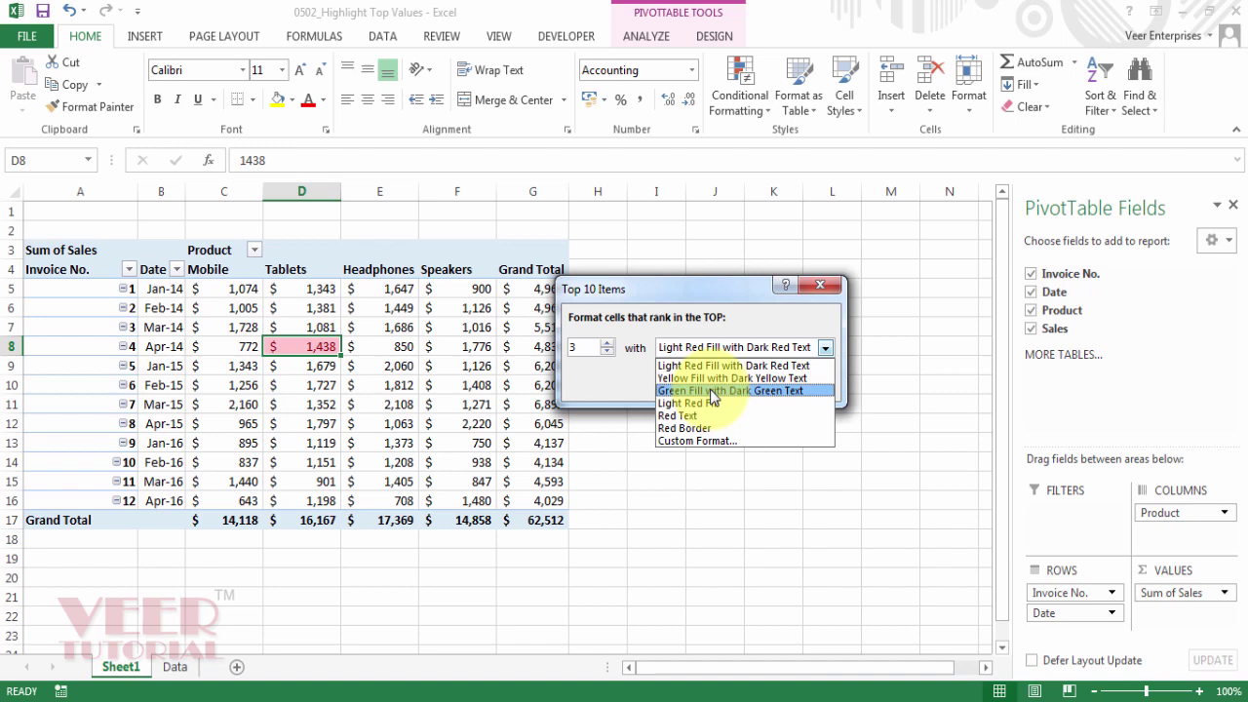
click(706, 443)
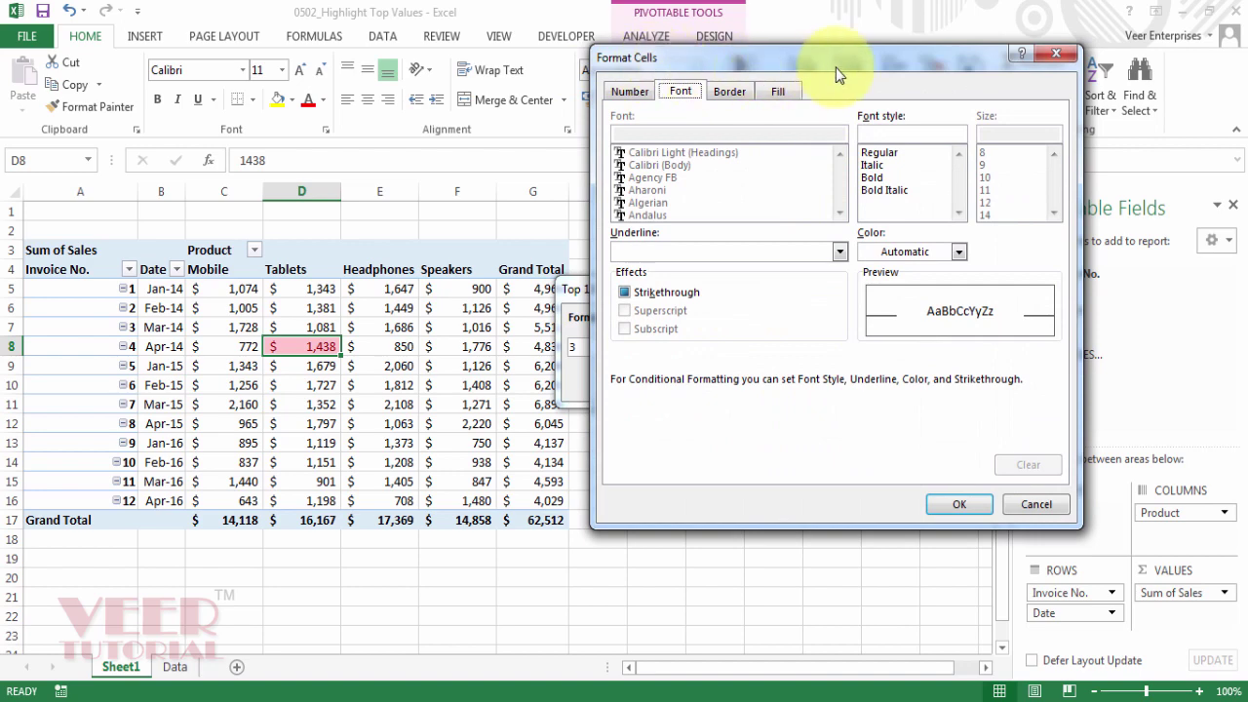
click(778, 91)
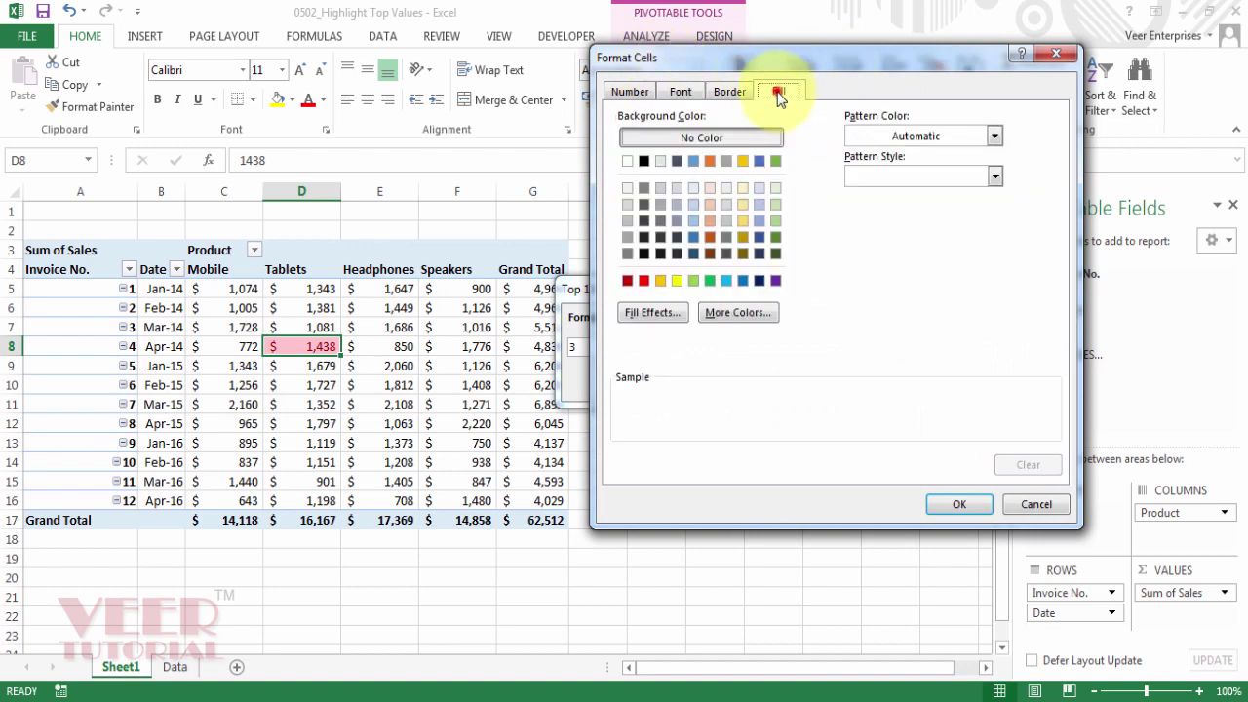
click(721, 92)
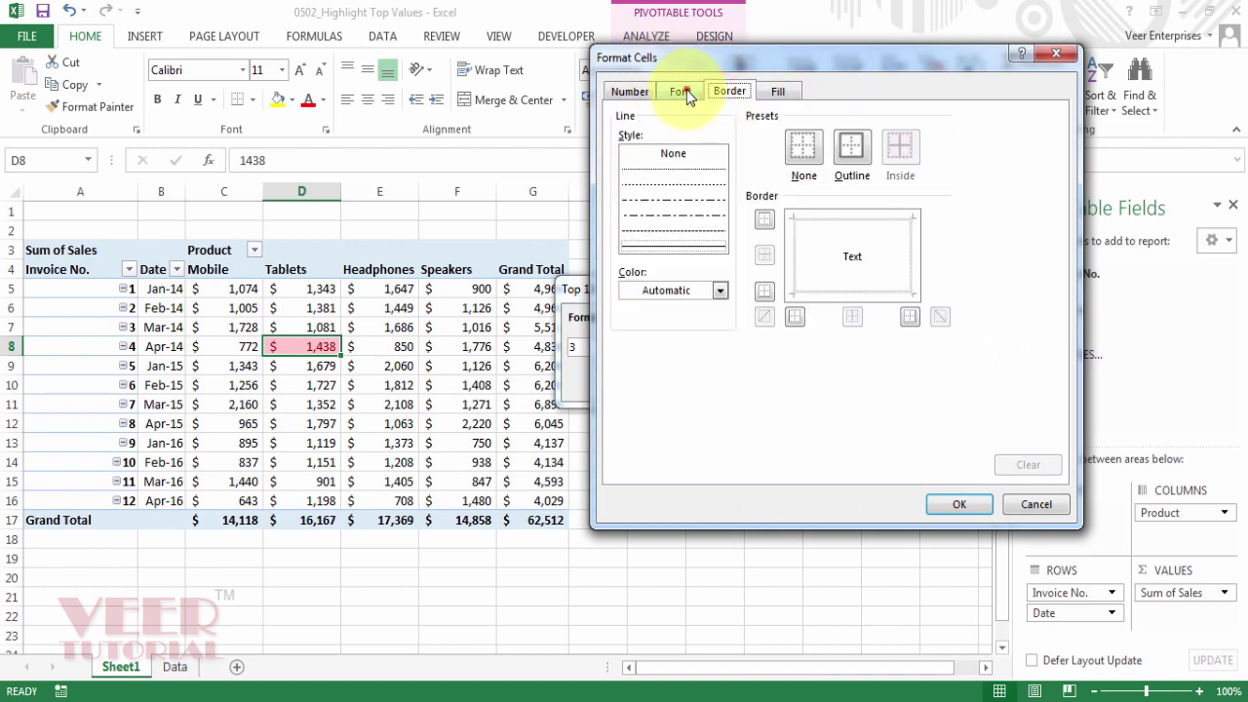
click(681, 91)
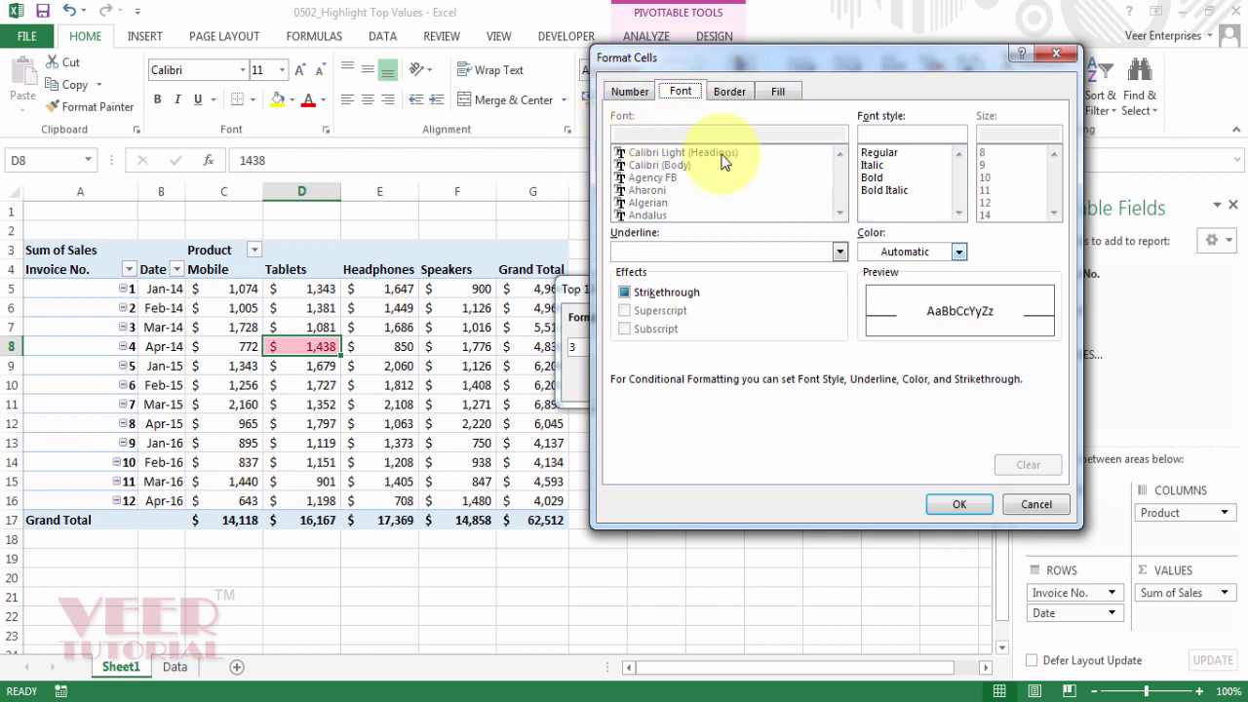
click(630, 91)
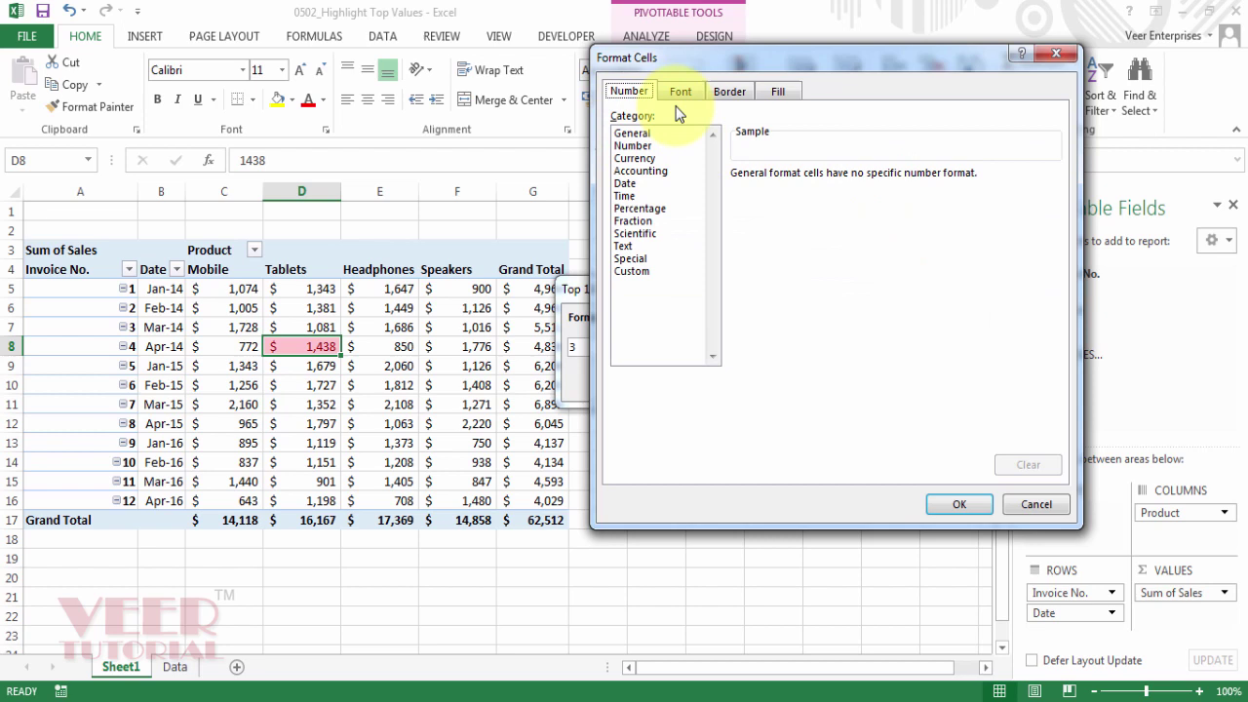
click(776, 98)
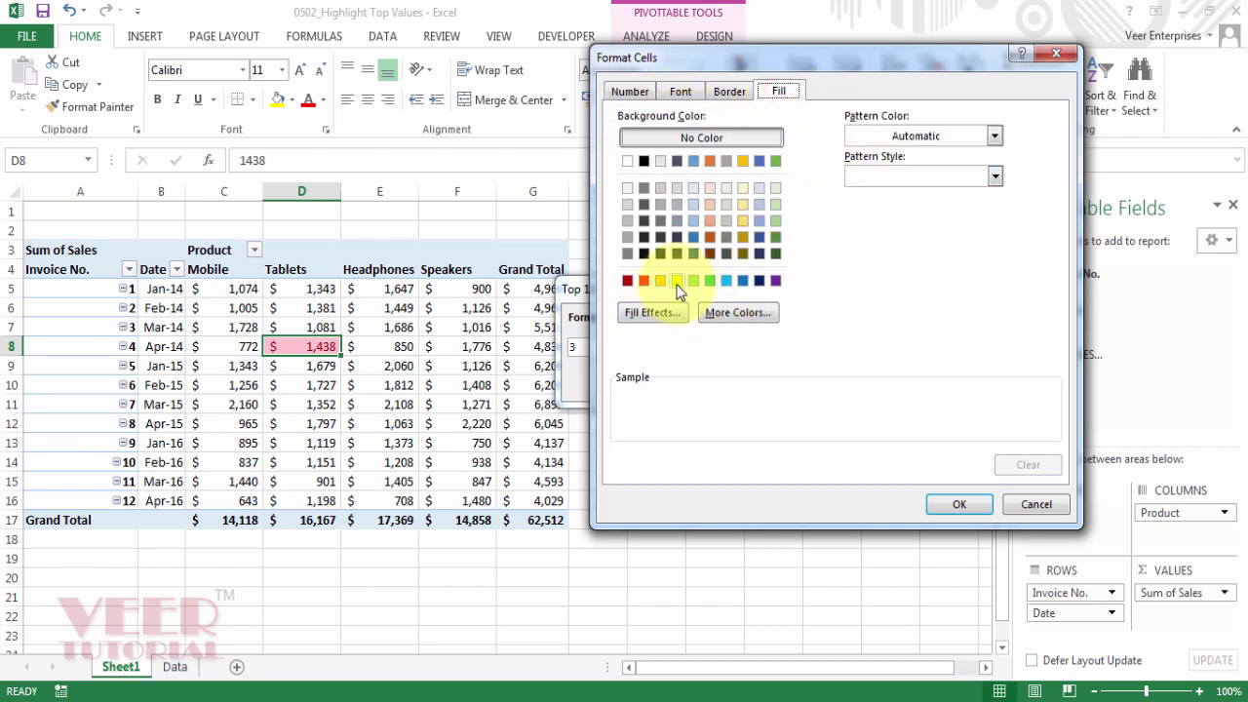
click(726, 280)
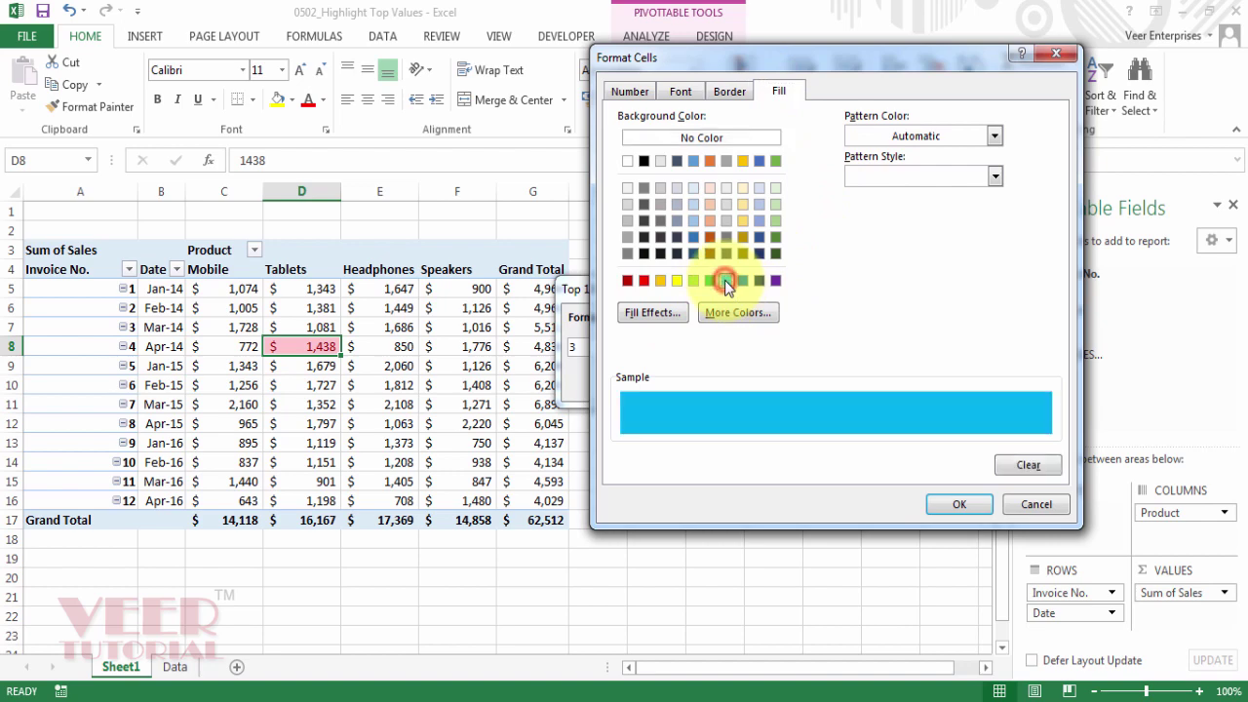
- Set the custom format's font to white and bold italic
click(690, 92)
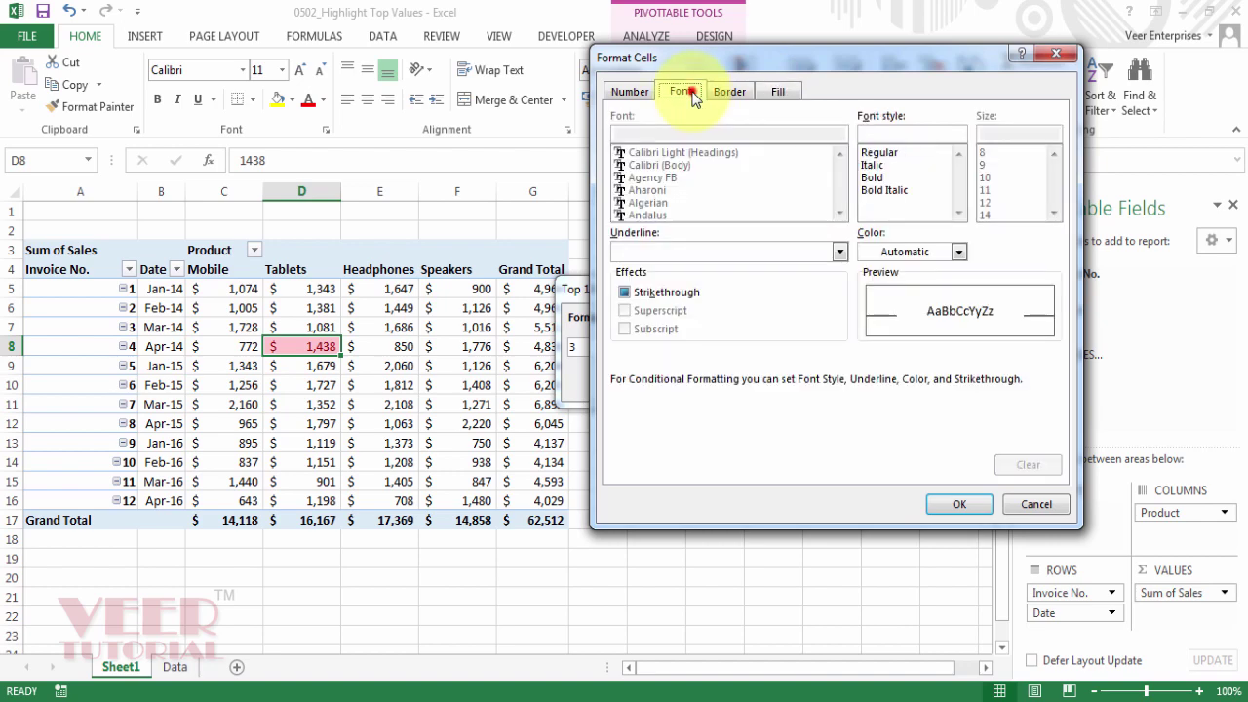
click(891, 252)
click(869, 317)
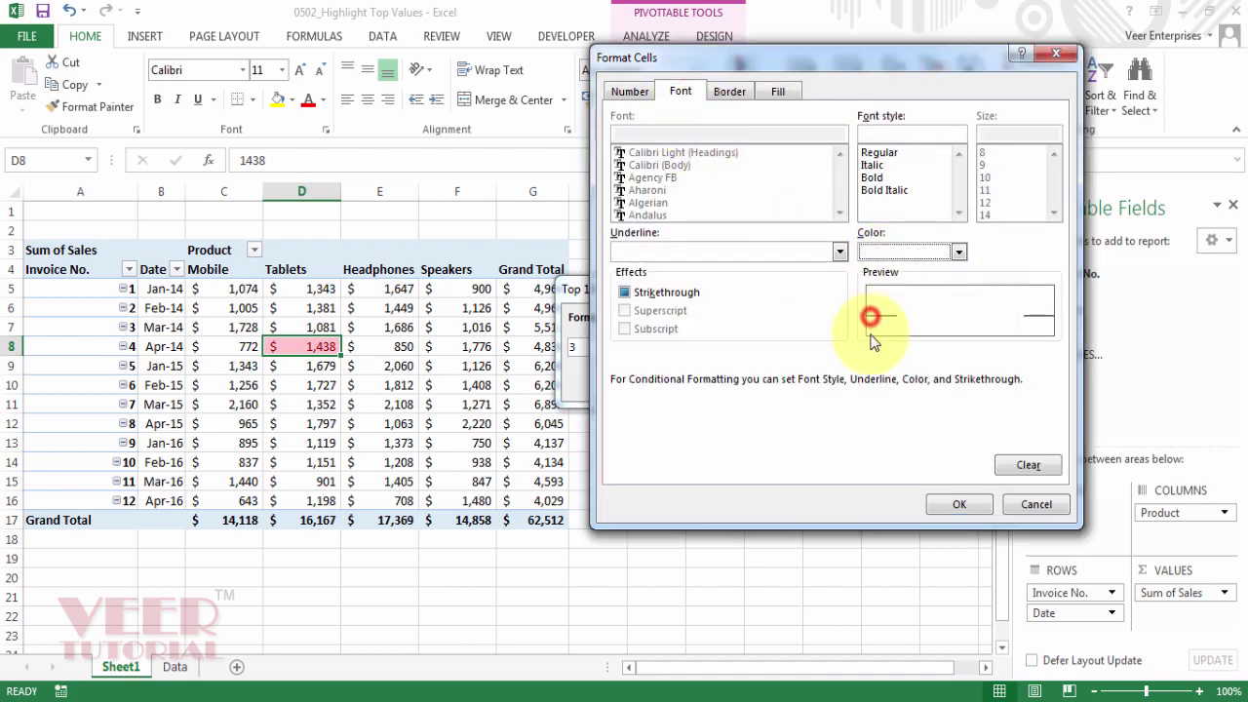
click(883, 192)
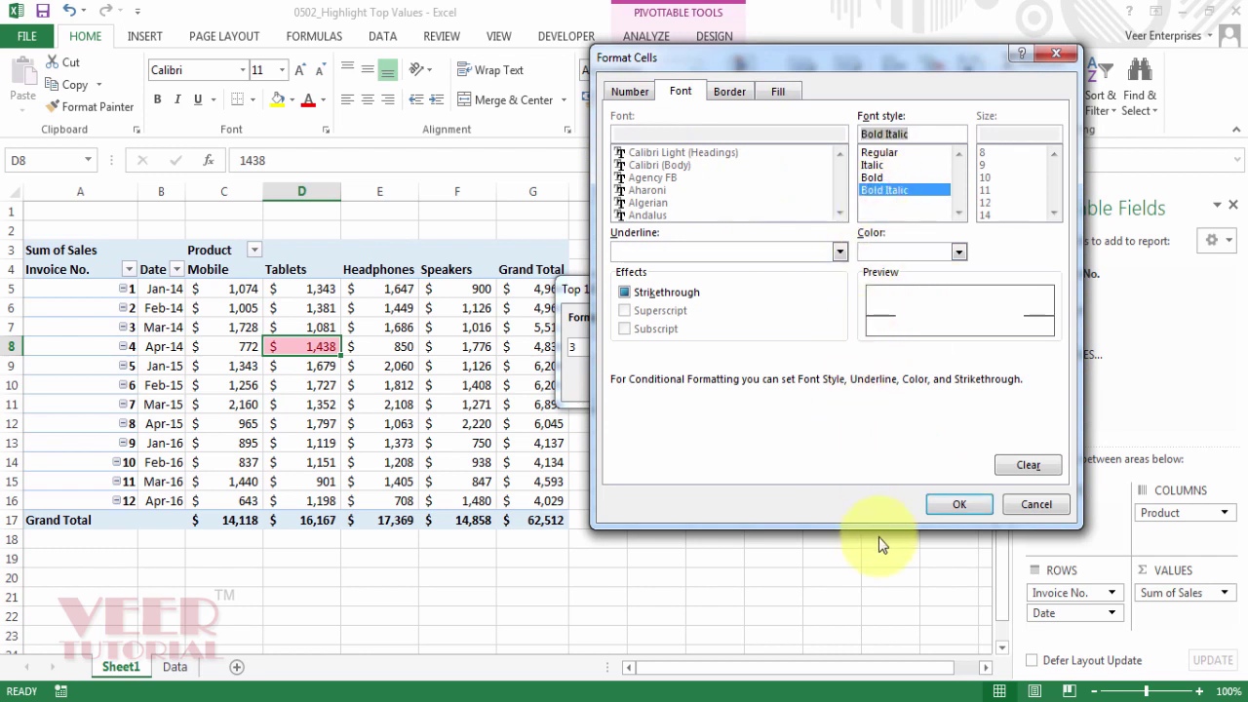
- Add a solid red outline border to the custom format and apply the top 3 rule to cell D8
click(733, 92)
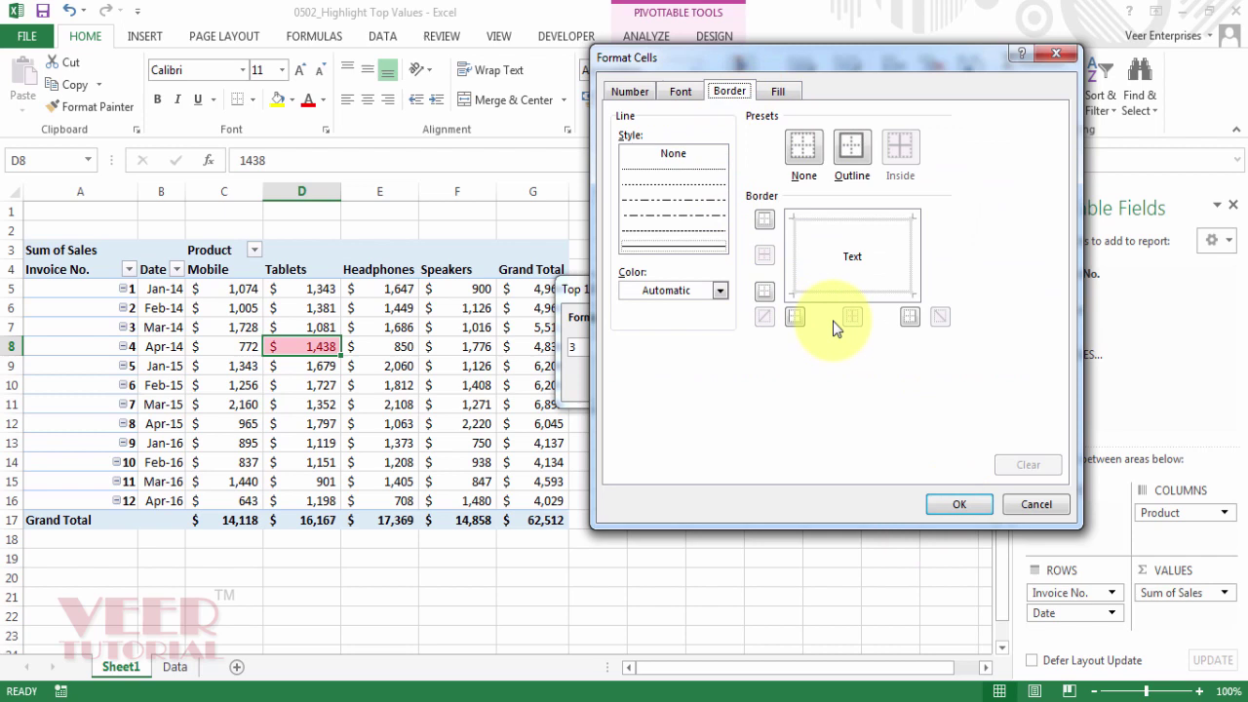
click(688, 289)
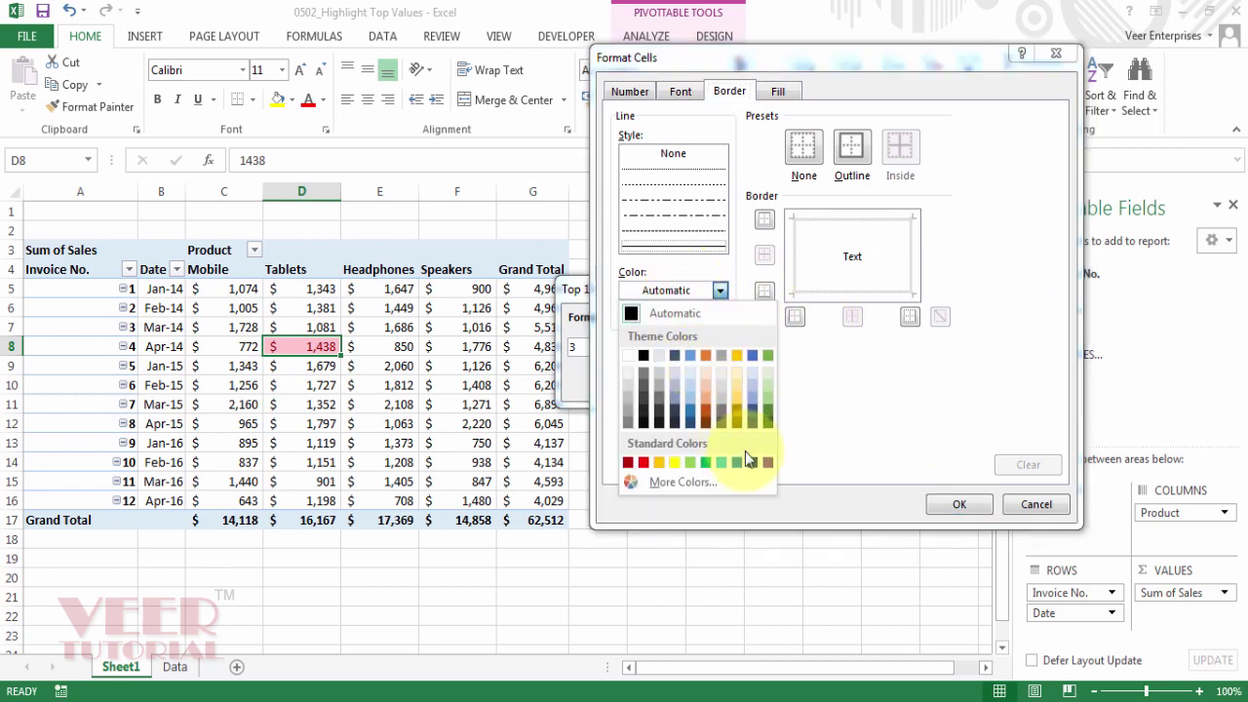
click(643, 462)
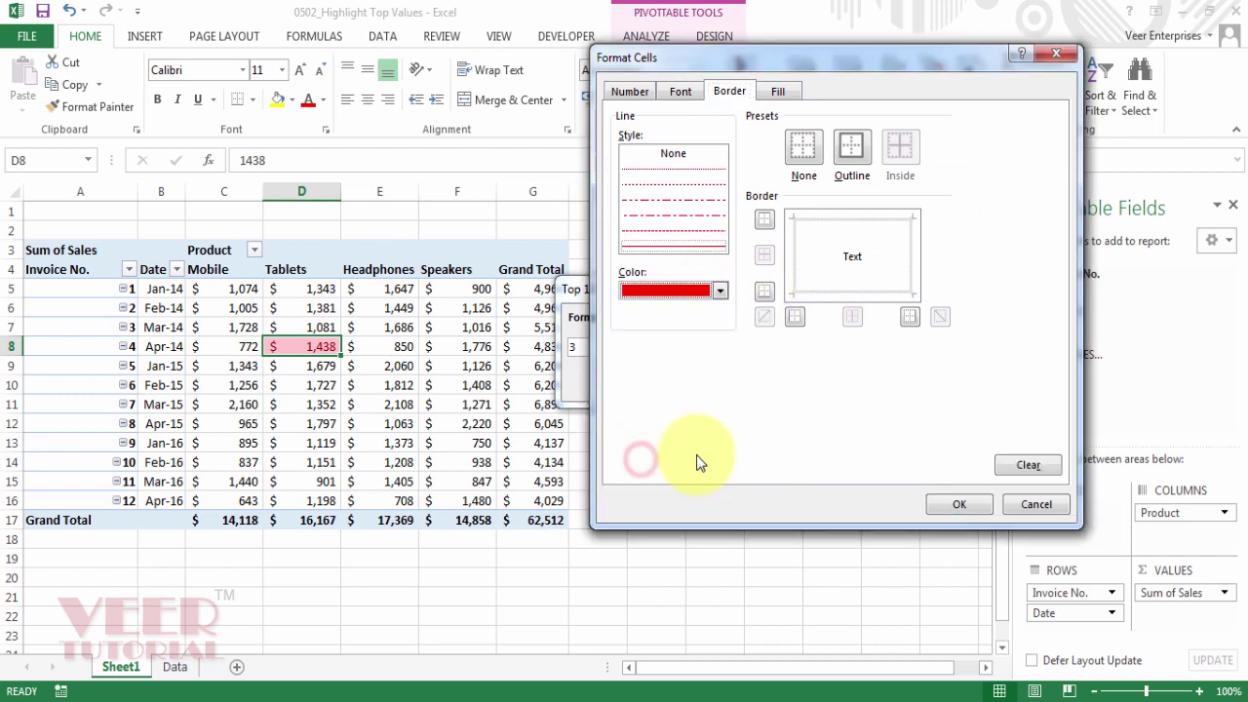
click(673, 248)
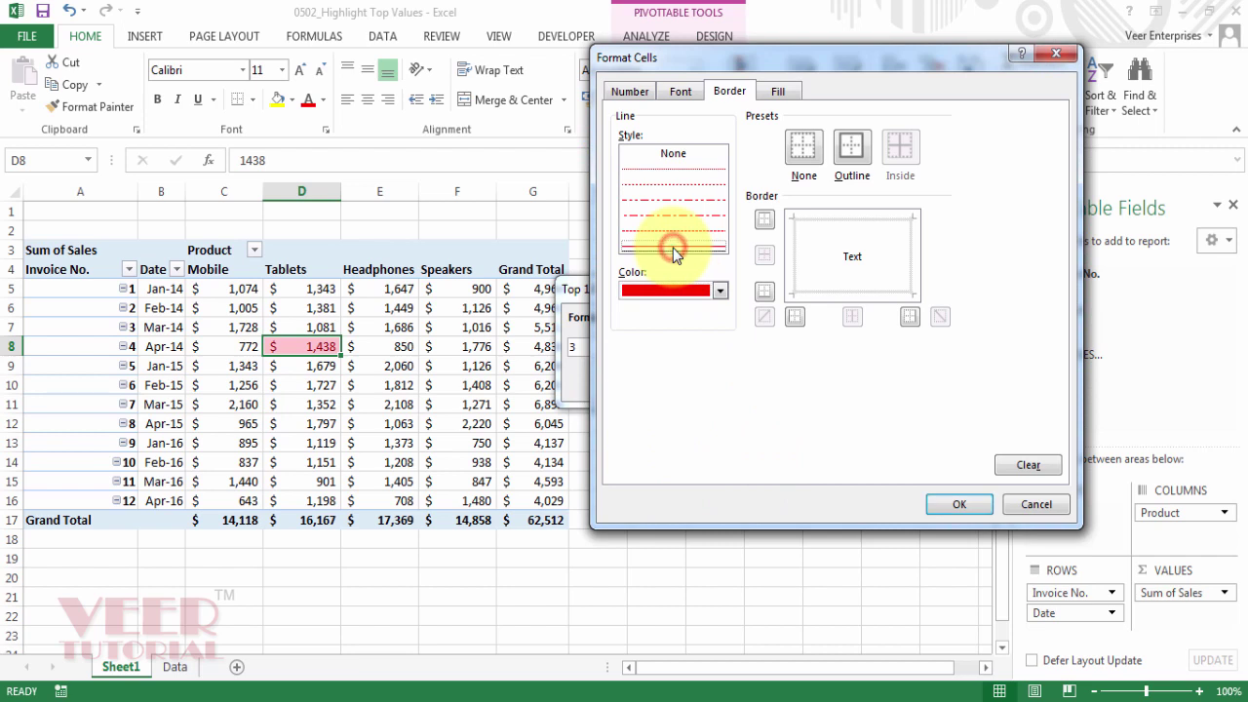
click(847, 154)
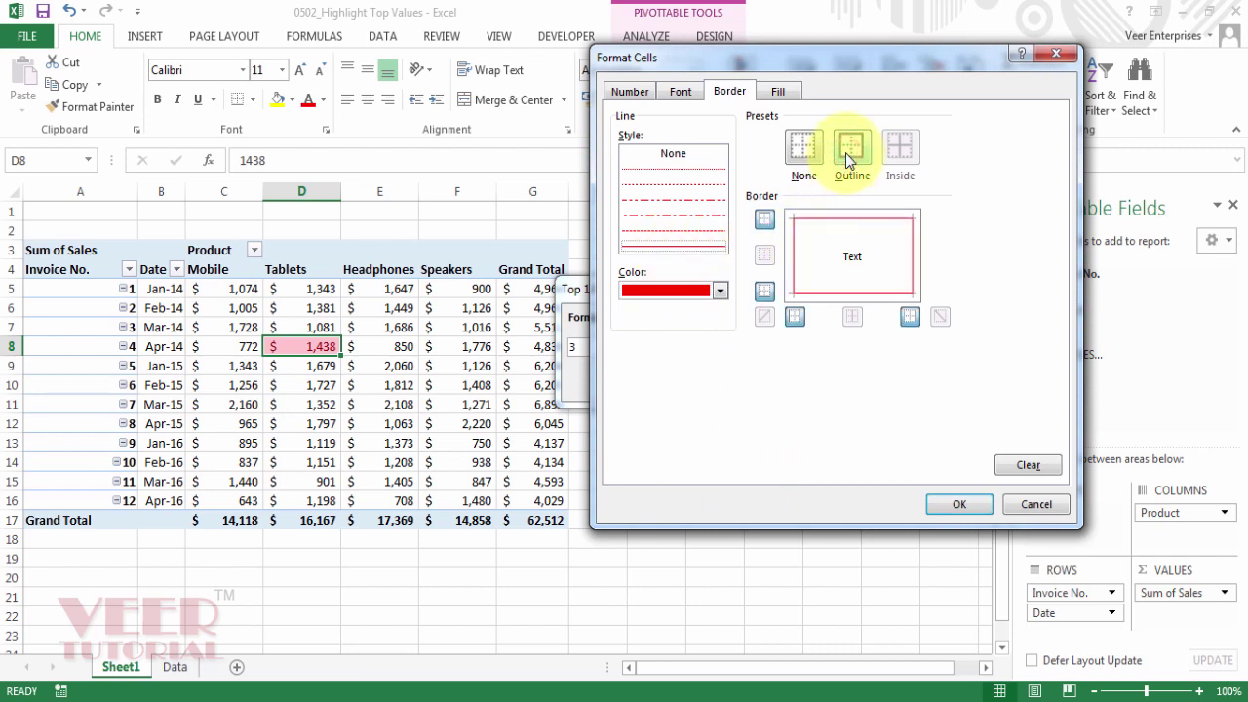
click(955, 504)
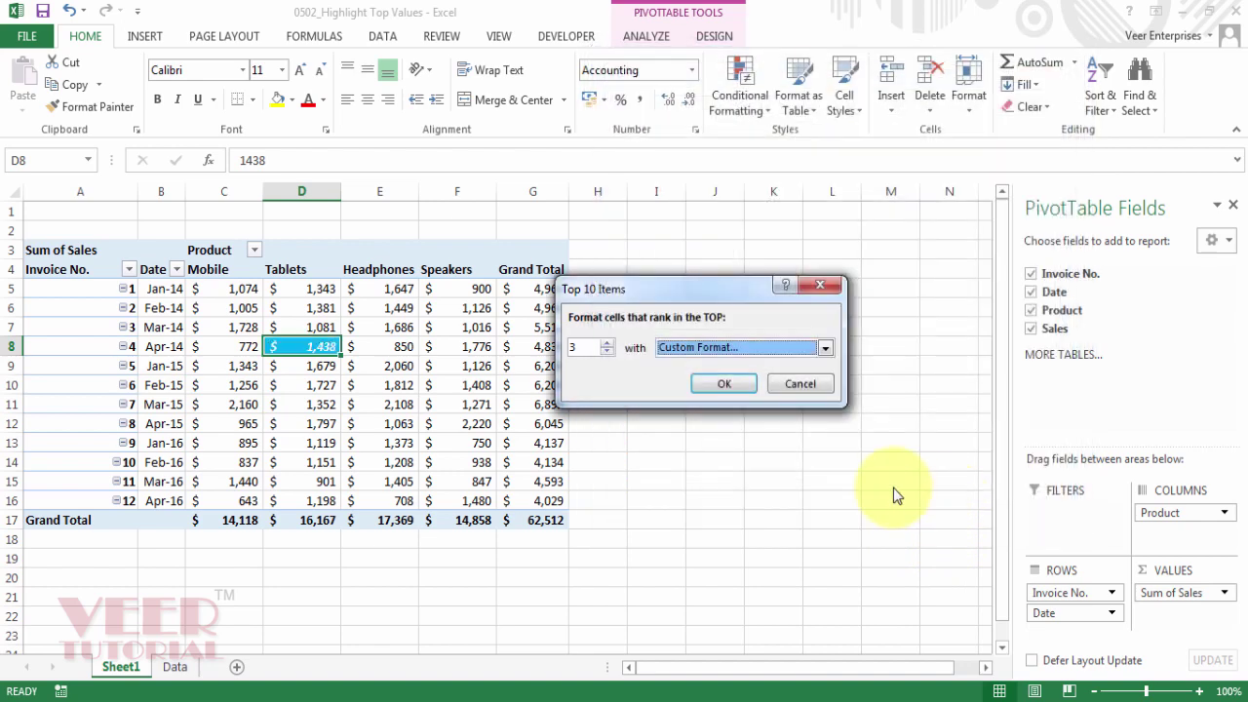
click(726, 384)
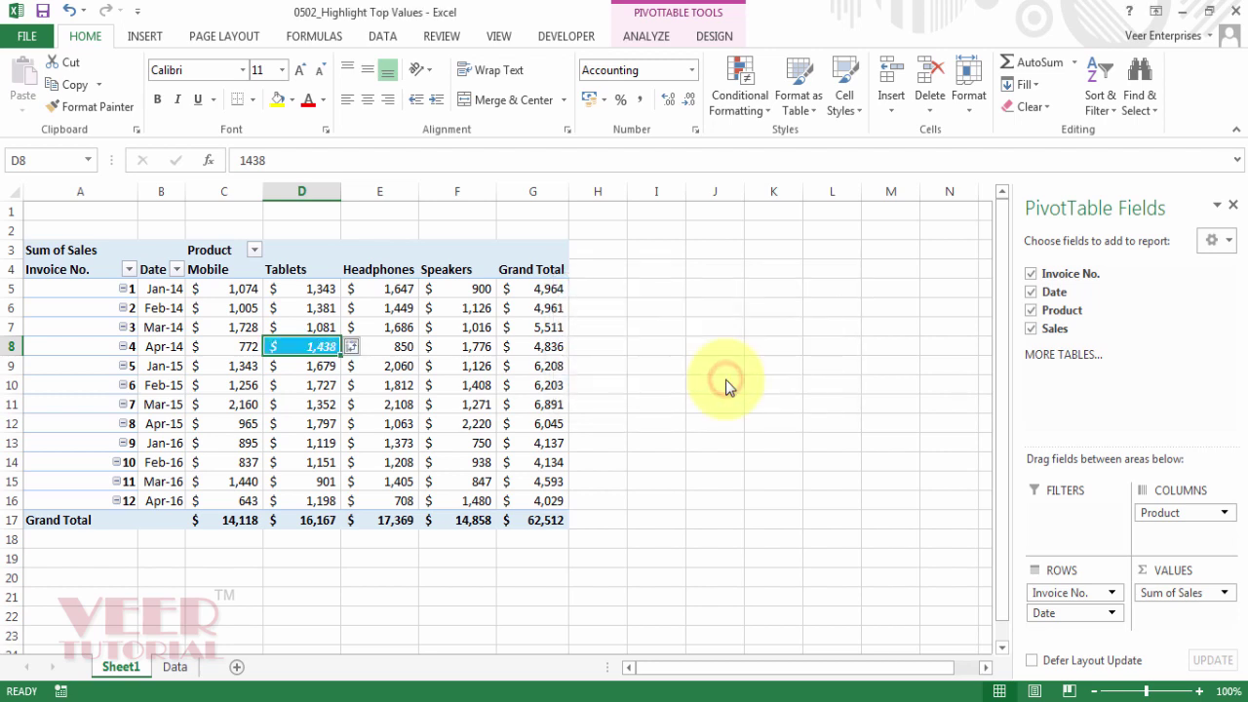
- Extend the D8 formatting rule to all cells showing "Sum of Sales" values for "Date" and "Product"
click(307, 388)
click(302, 348)
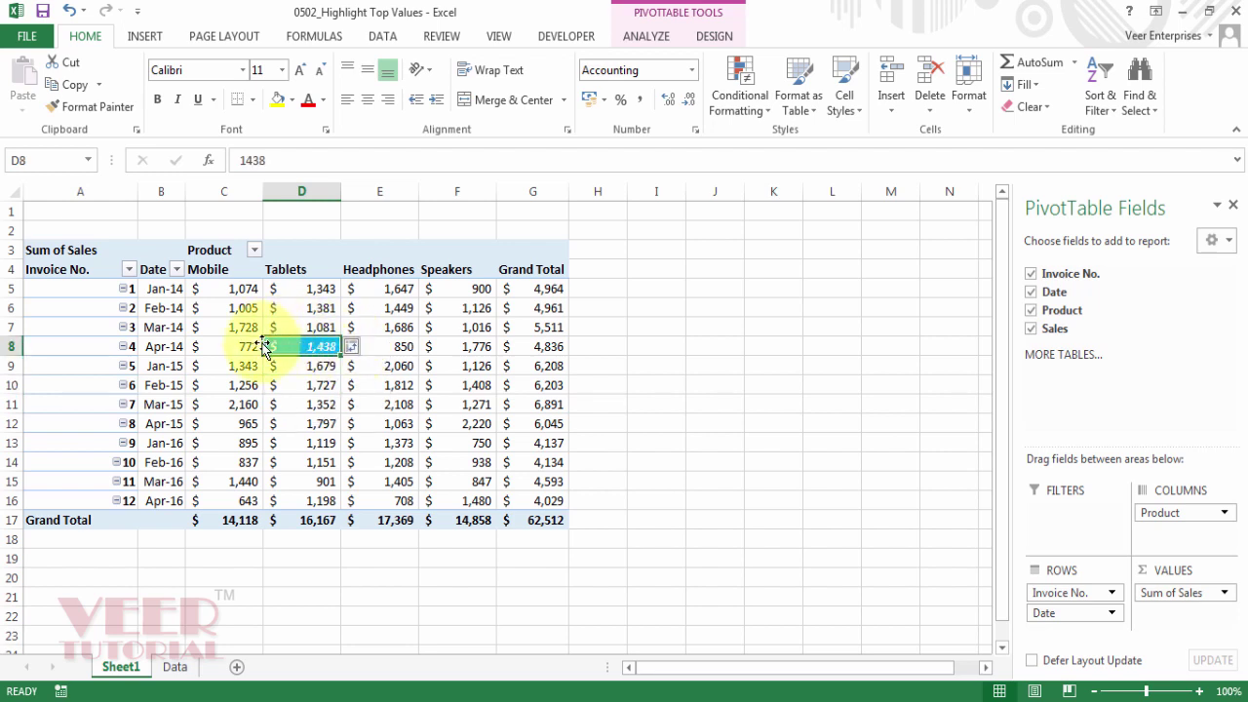
click(363, 349)
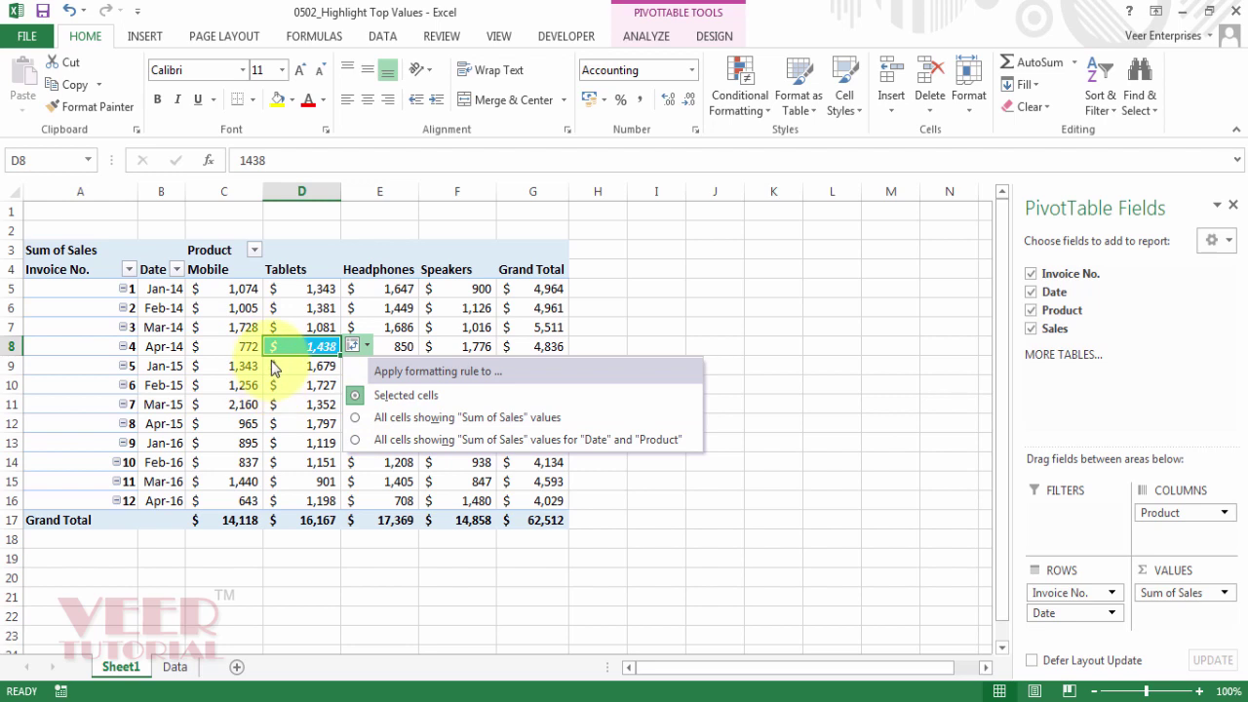
click(354, 440)
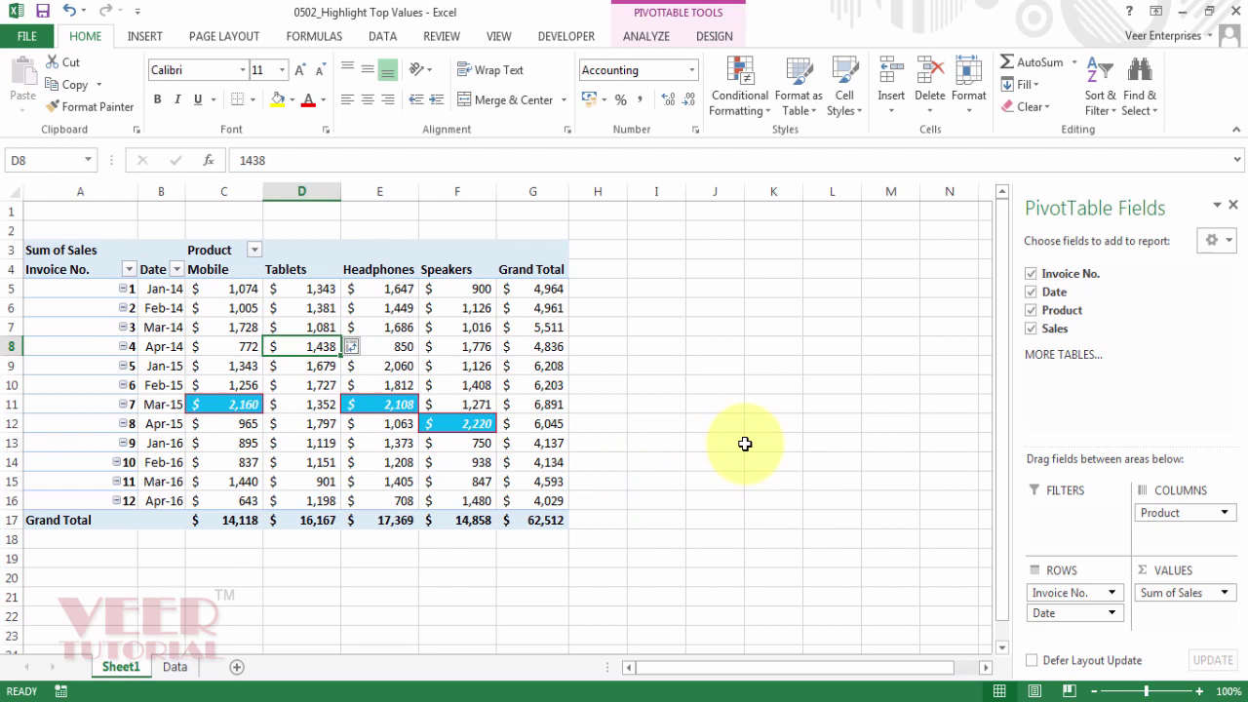
- Undo the top 3 formatting rule on the PivotTable
click(683, 424)
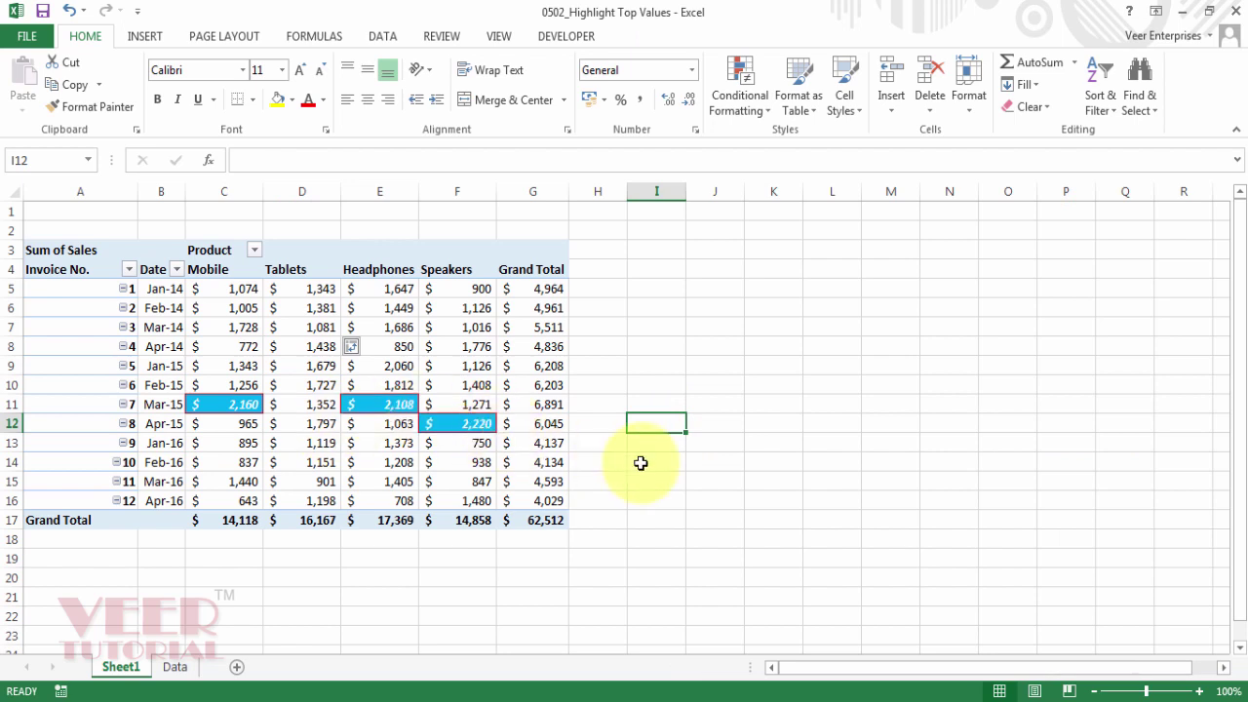
click(292, 331)
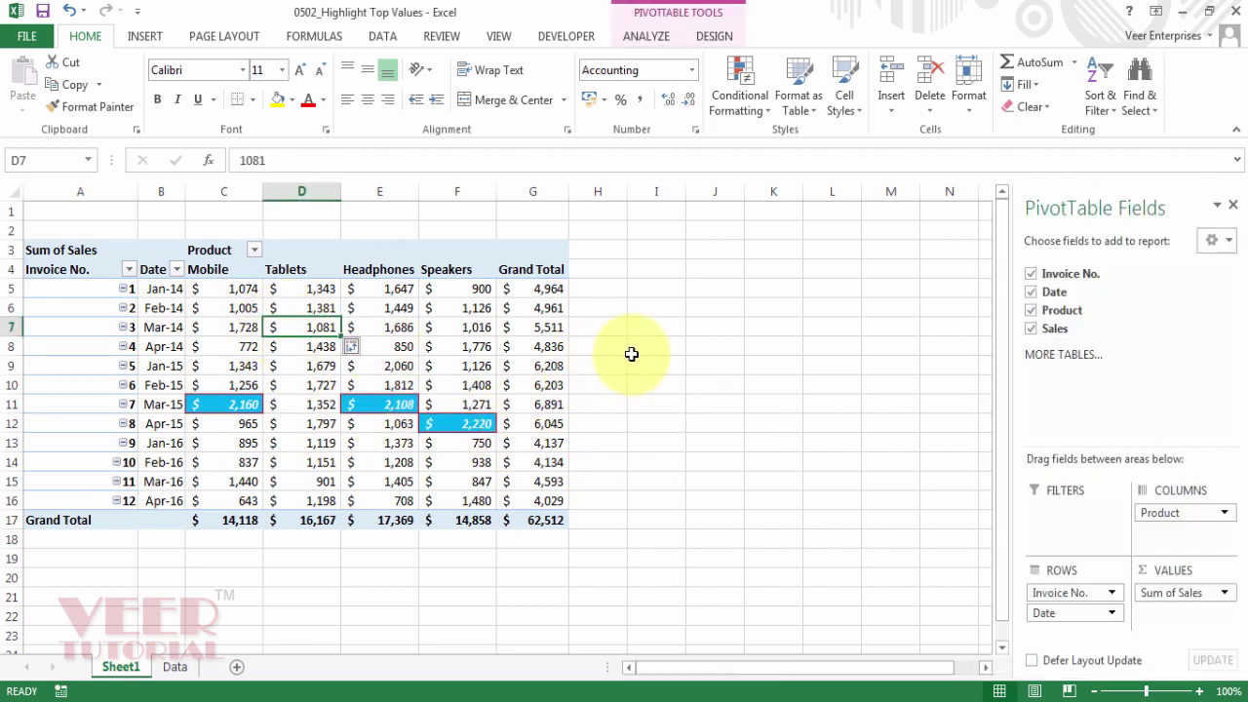
click(69, 10)
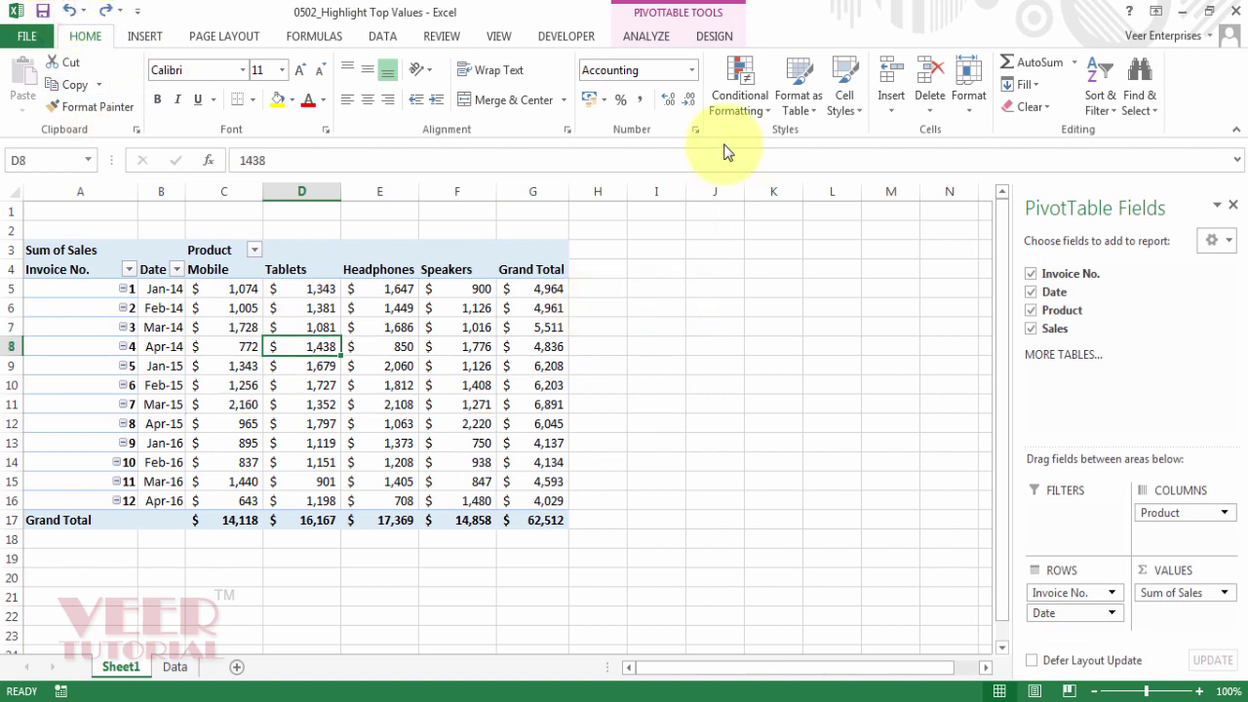
click(766, 115)
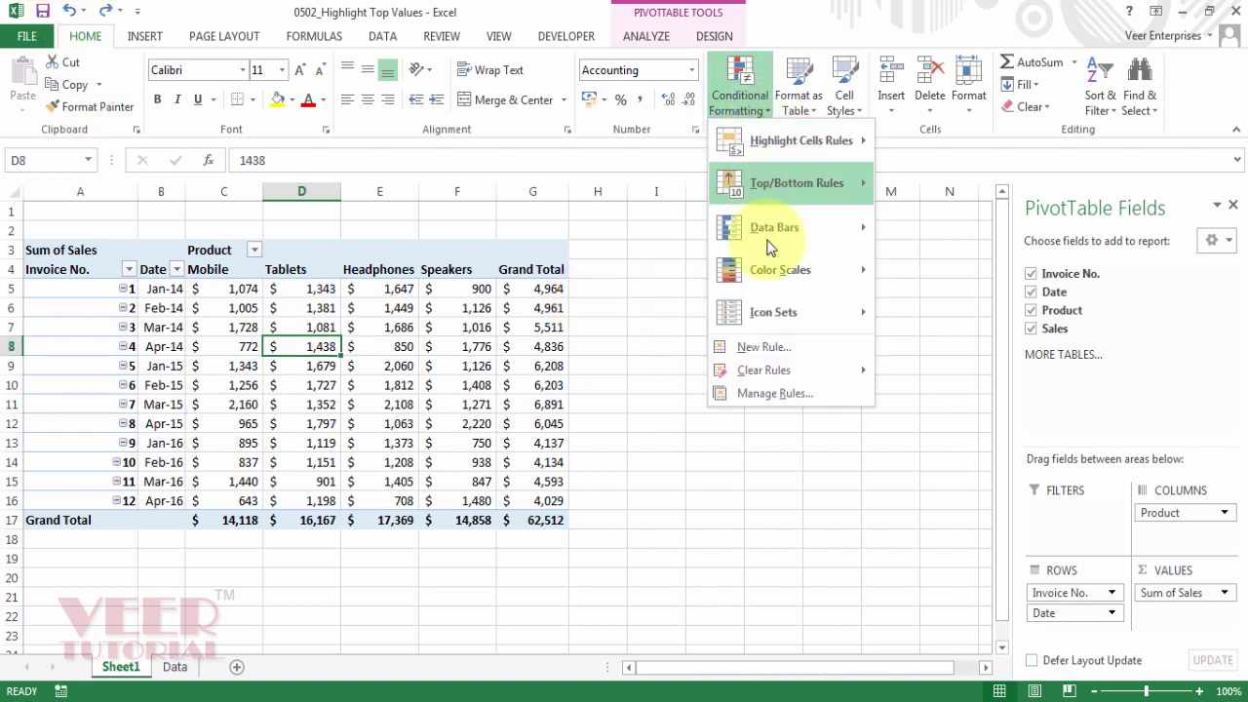
mouse_move(770, 372)
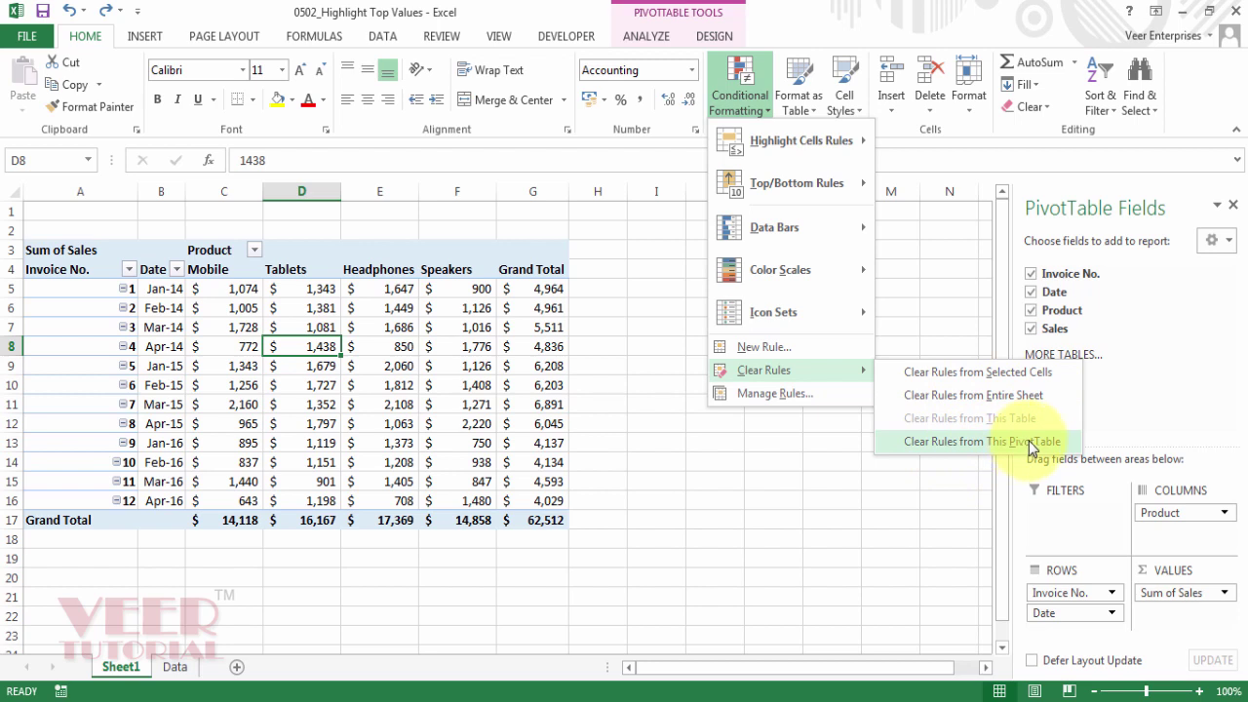
mouse_move(809, 201)
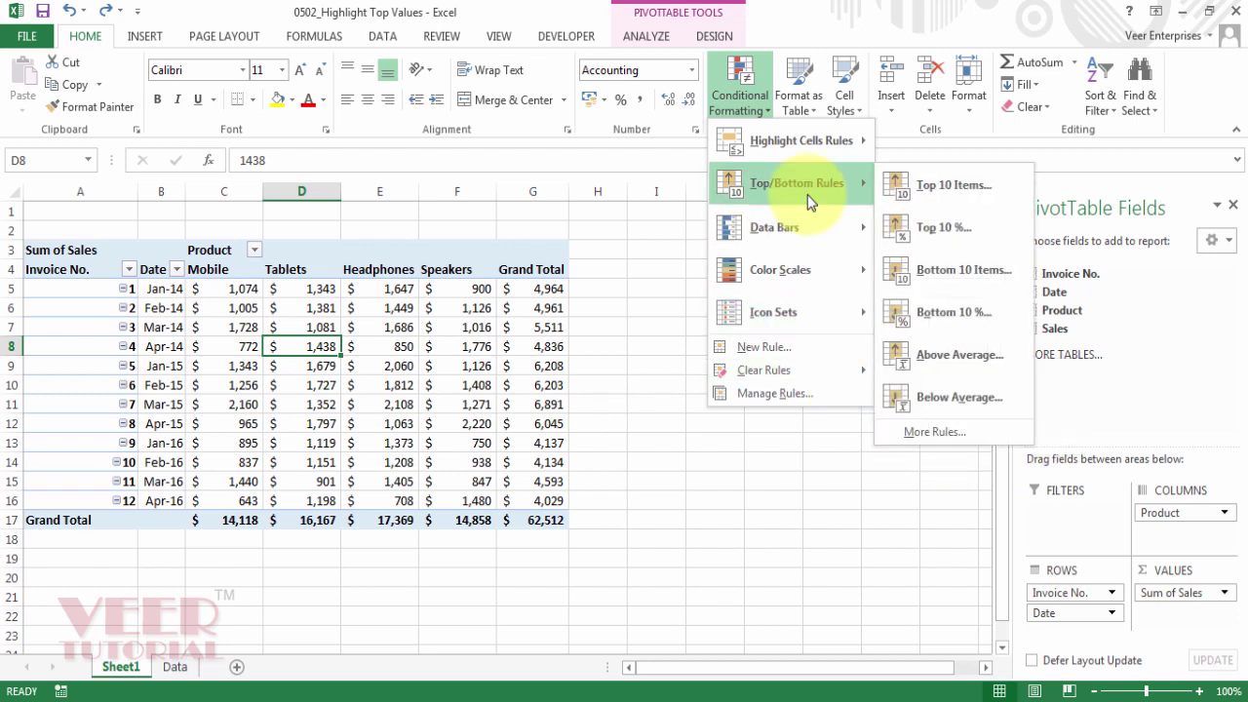
click(975, 228)
drag(726, 297, 830, 282)
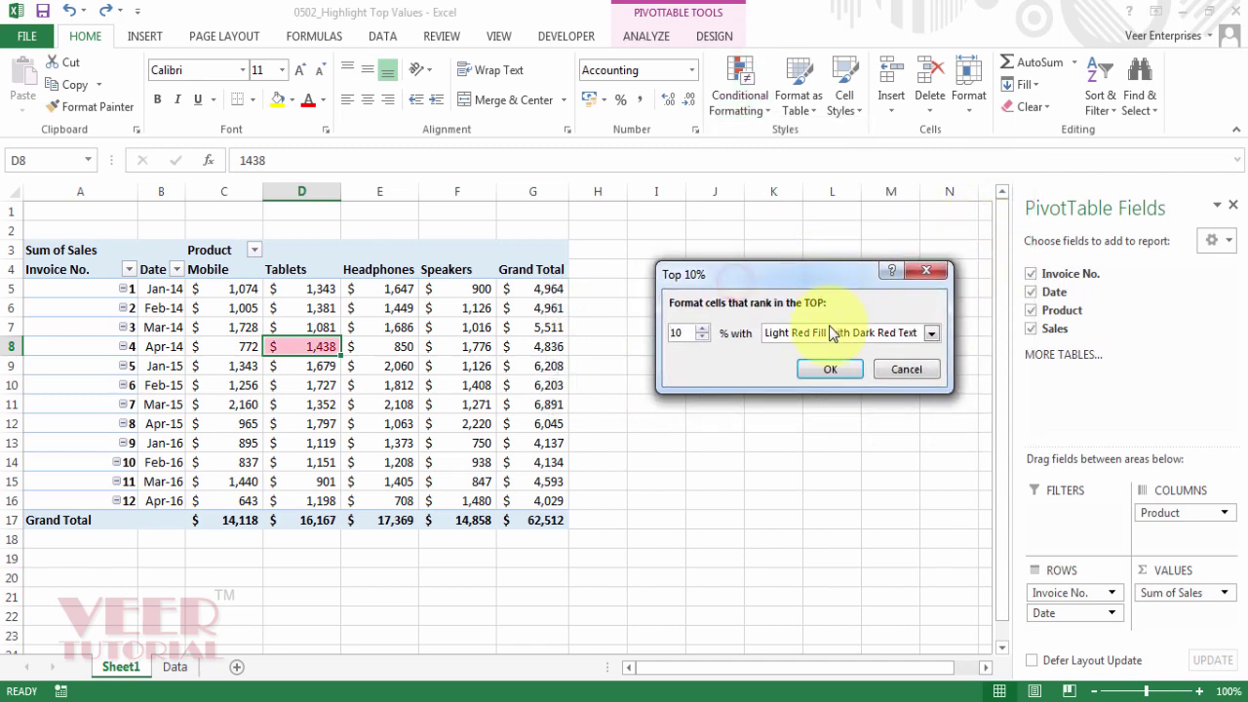
click(907, 369)
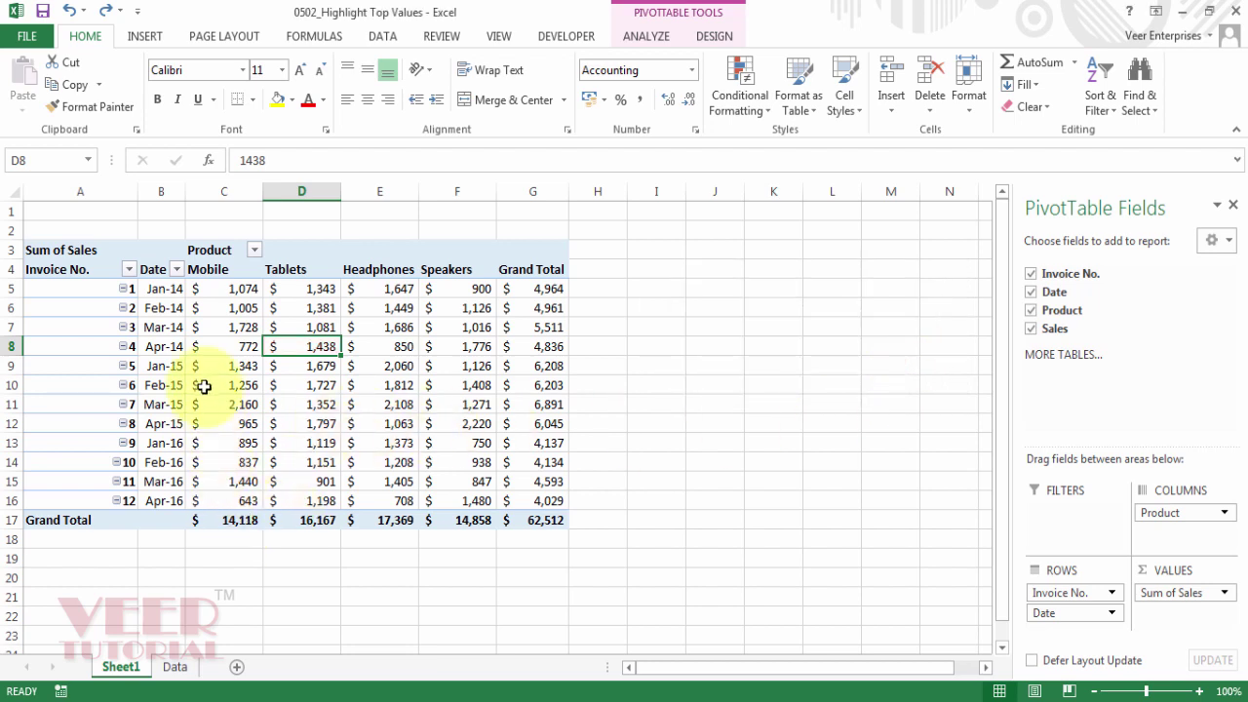
drag(167, 293, 462, 501)
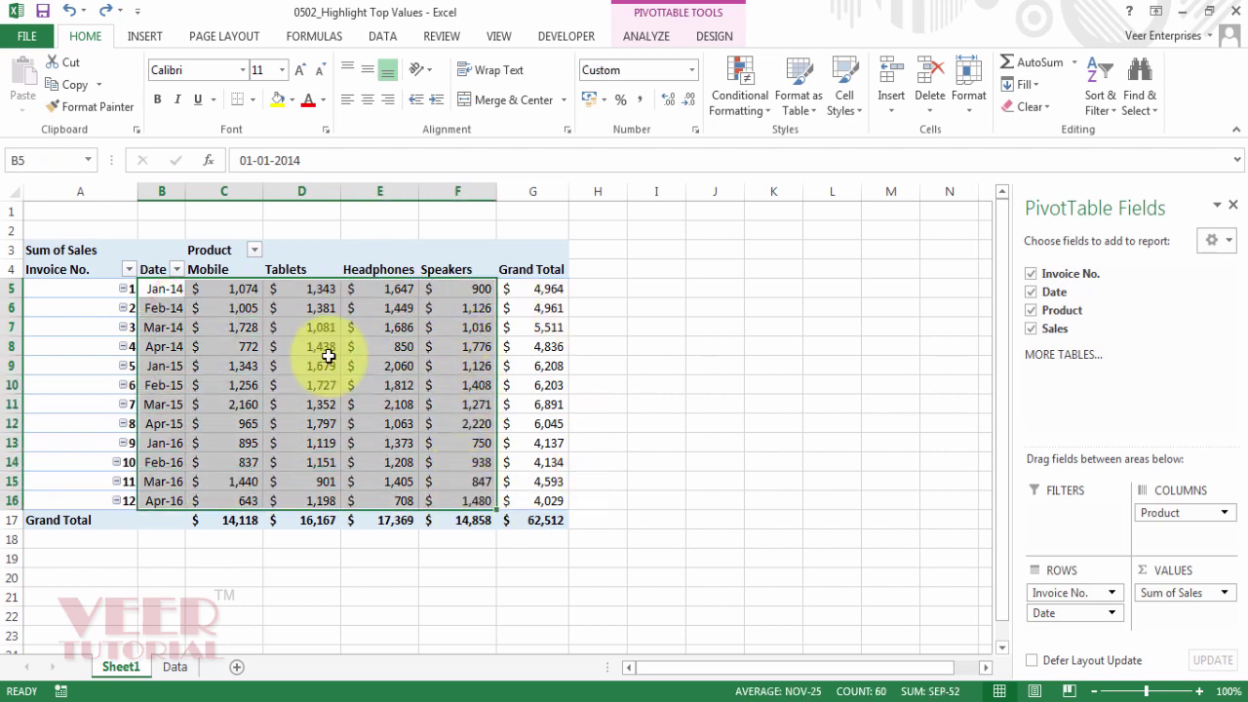
mouse_move(329, 357)
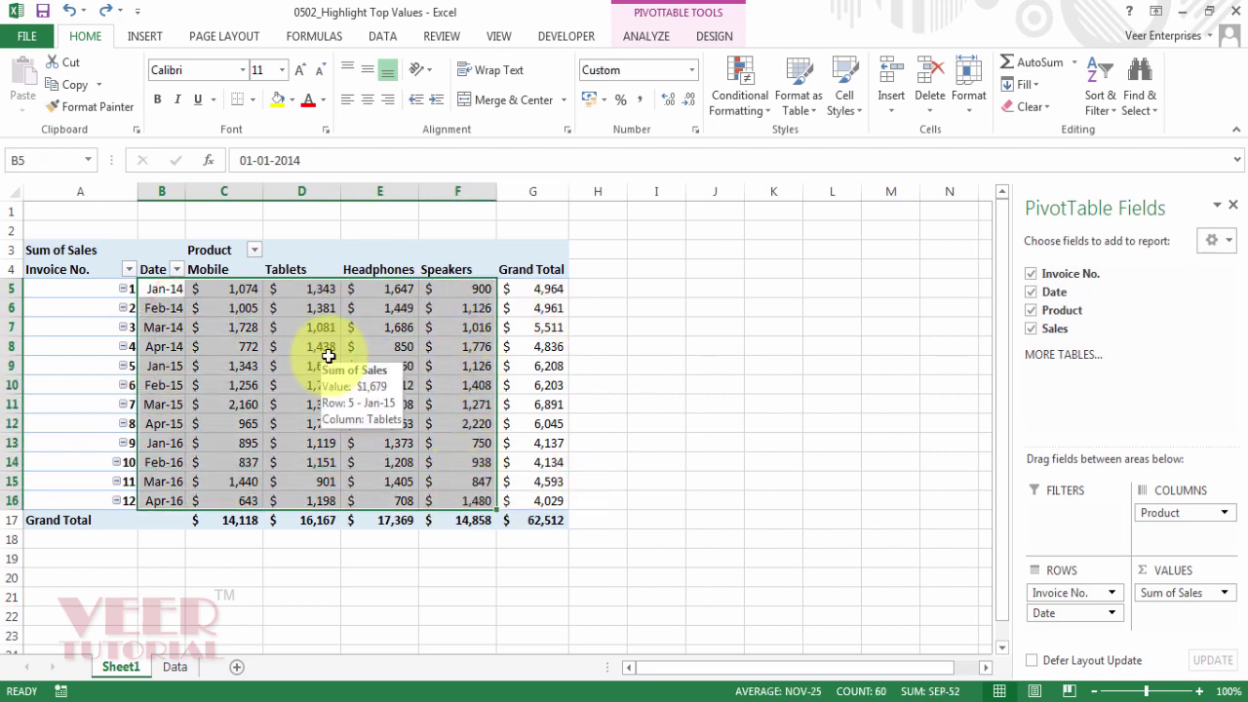
click(760, 112)
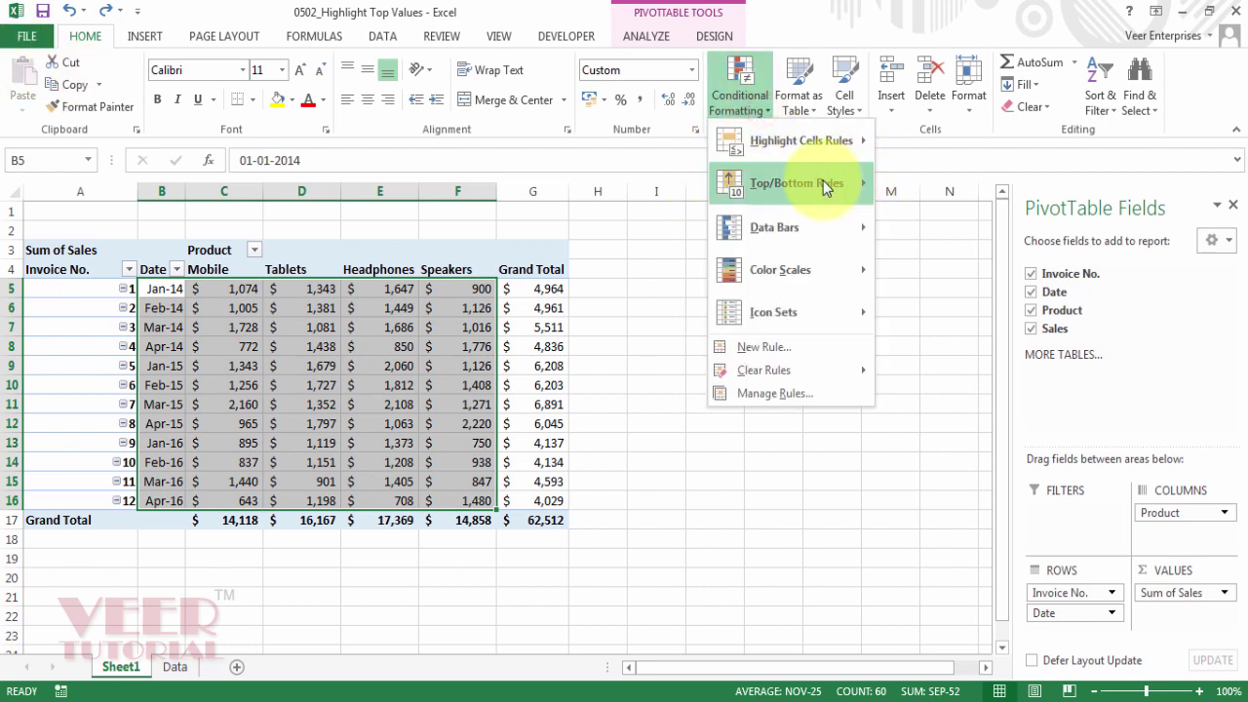
mouse_move(823, 182)
click(964, 227)
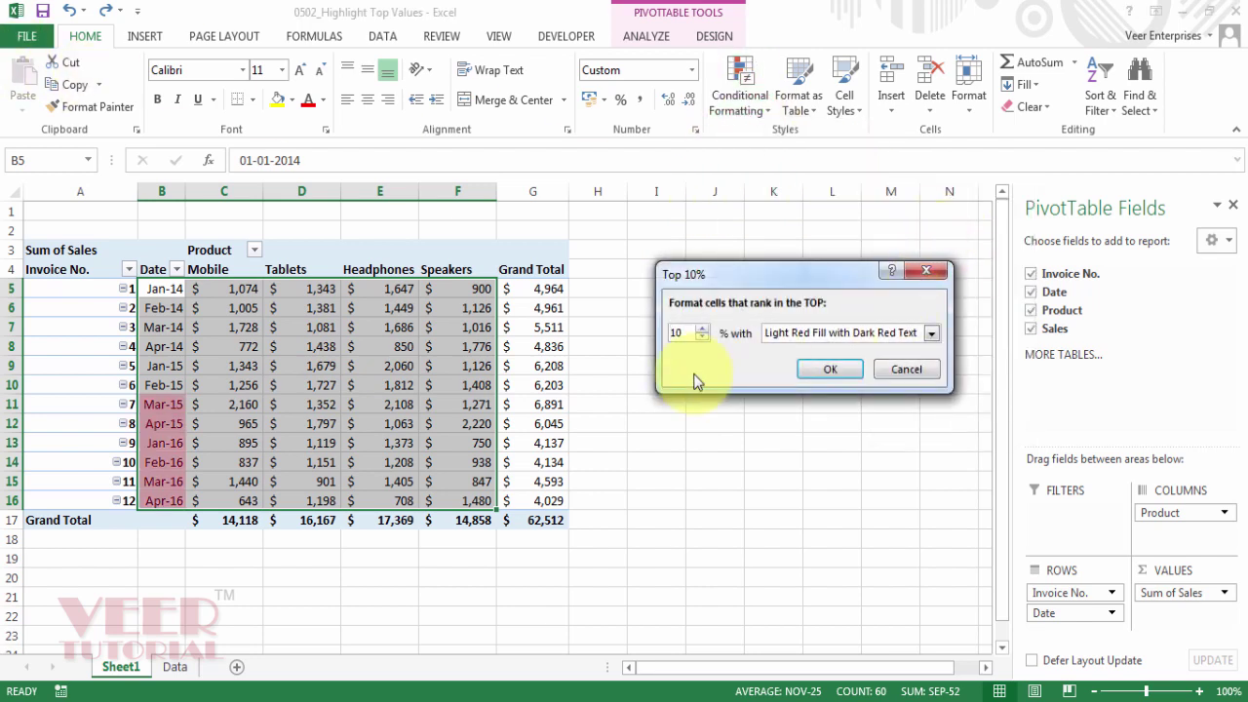
double_click(690, 332)
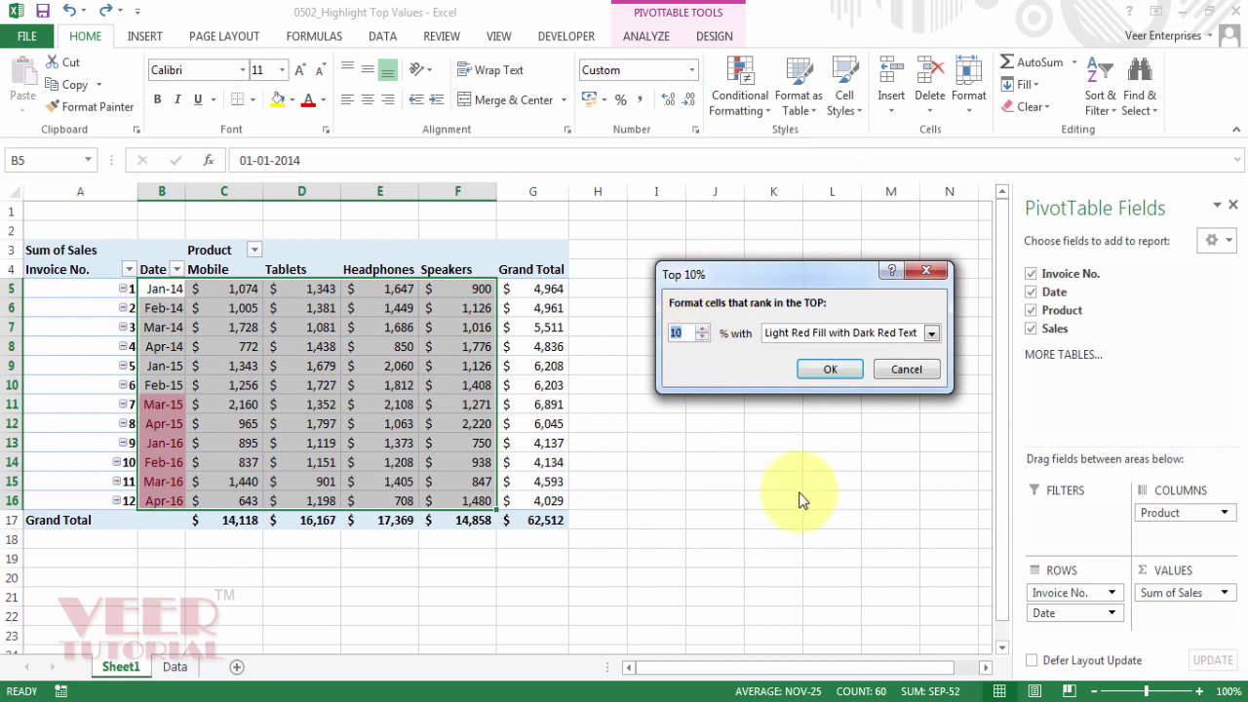
click(916, 371)
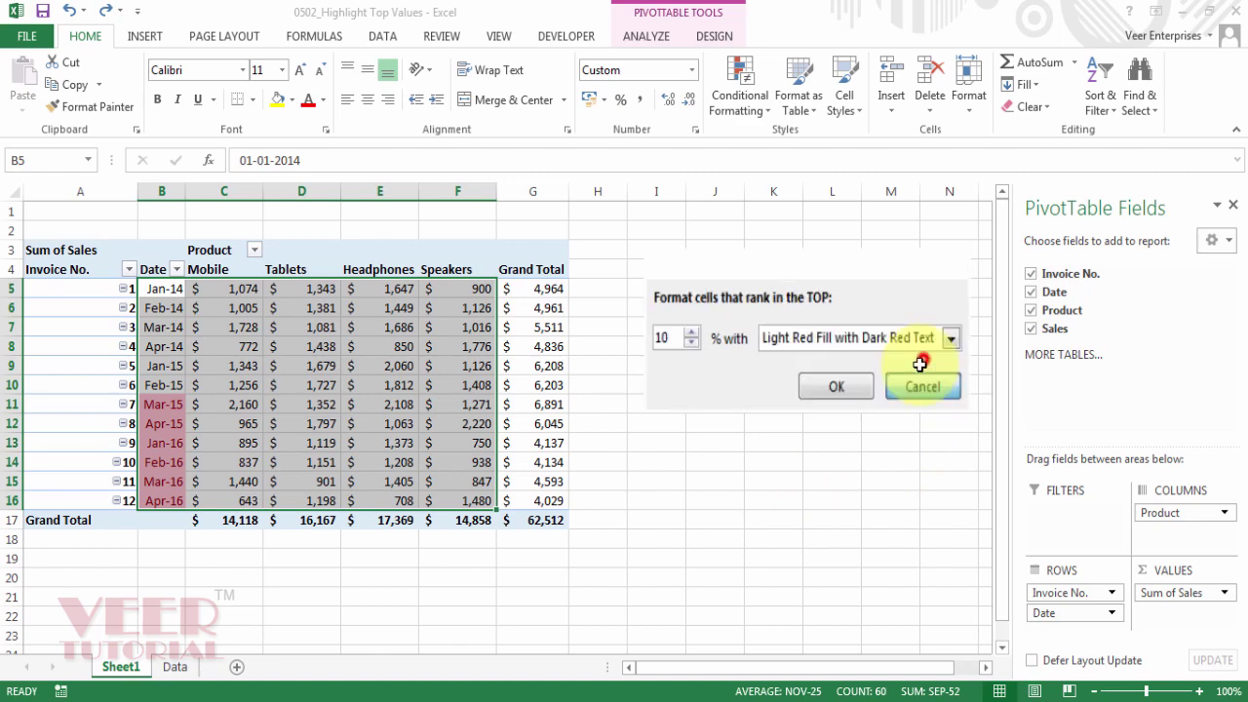
click(321, 650)
- Highlight the top 25% of the product sales values in C5:F16 with Light Red Fill with Dark Red Text
drag(240, 286, 495, 502)
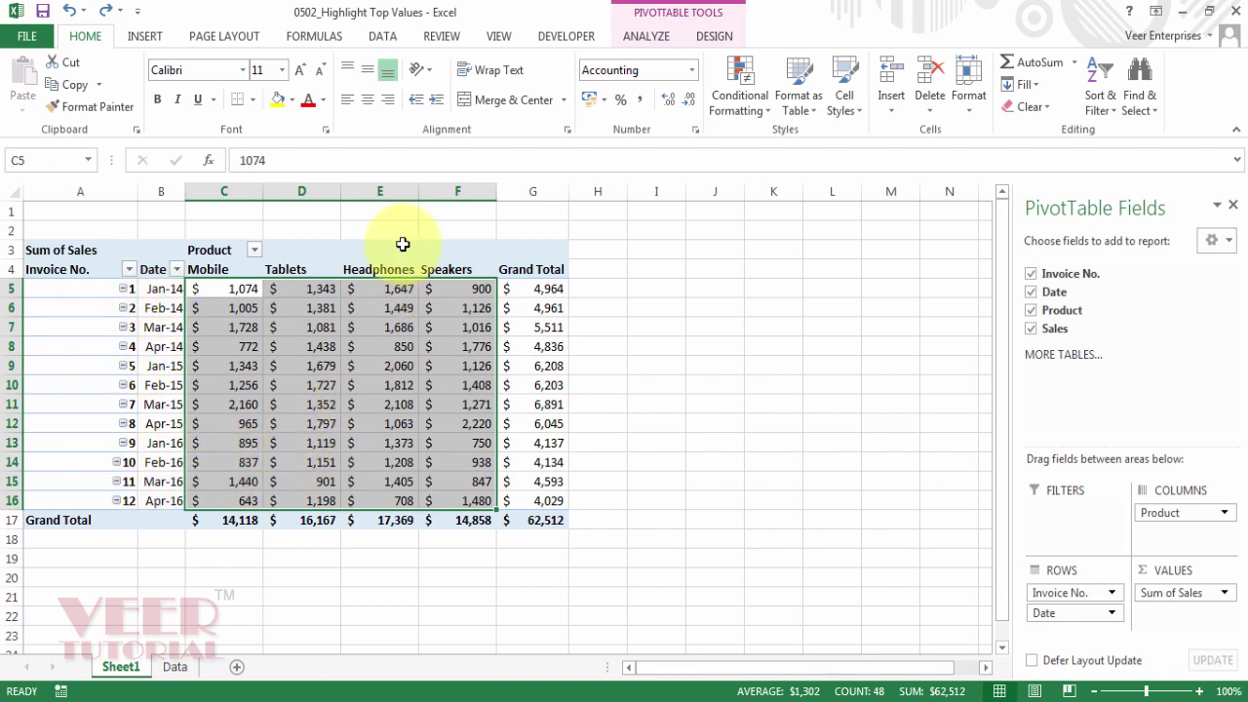
click(739, 97)
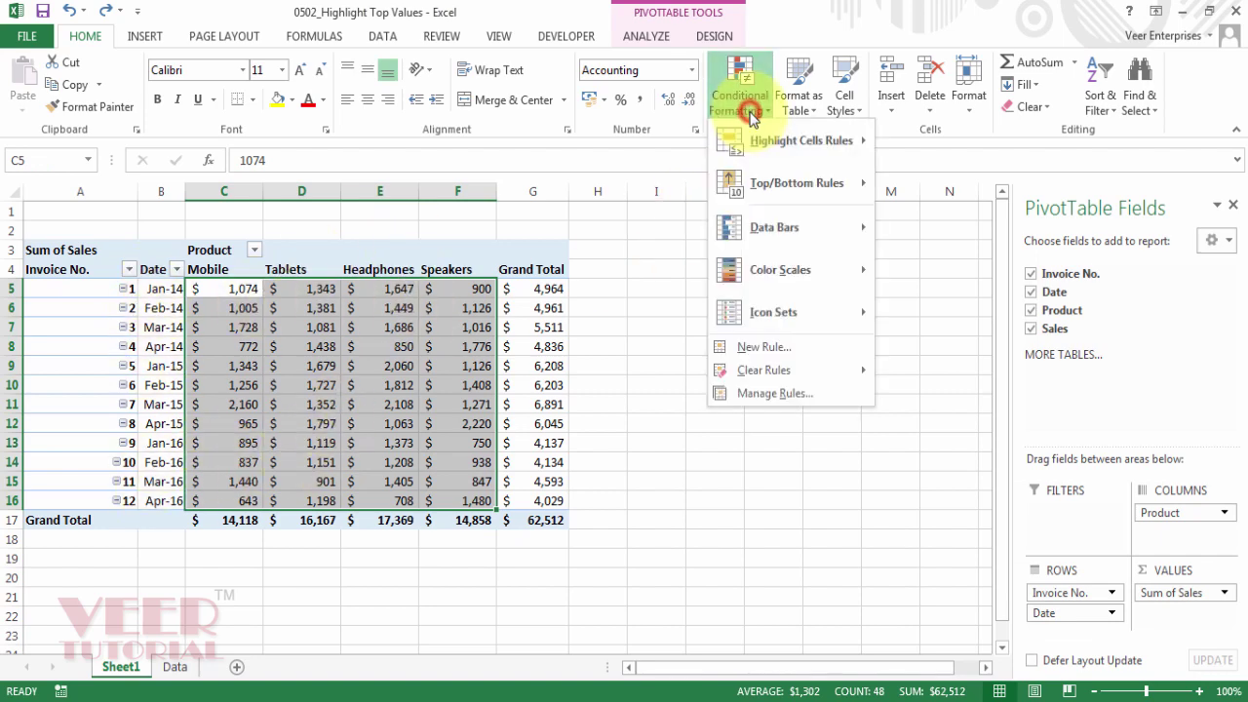
click(788, 175)
click(954, 227)
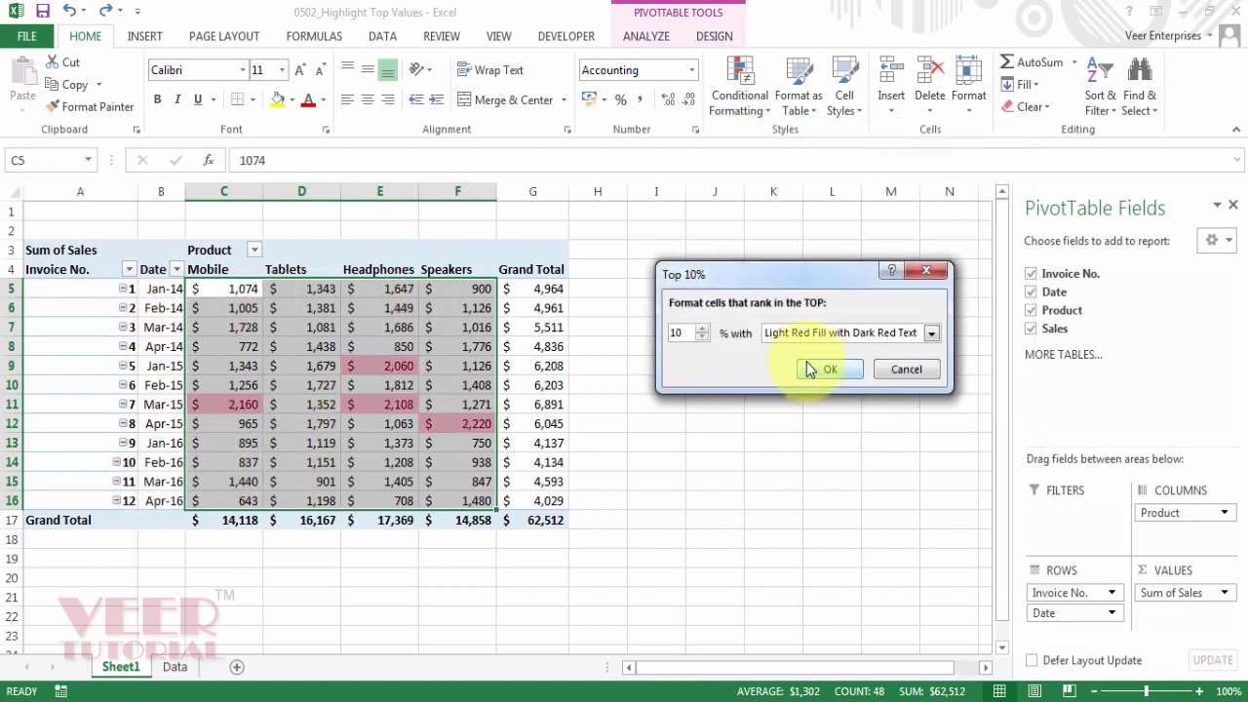
double_click(677, 332)
text(25)
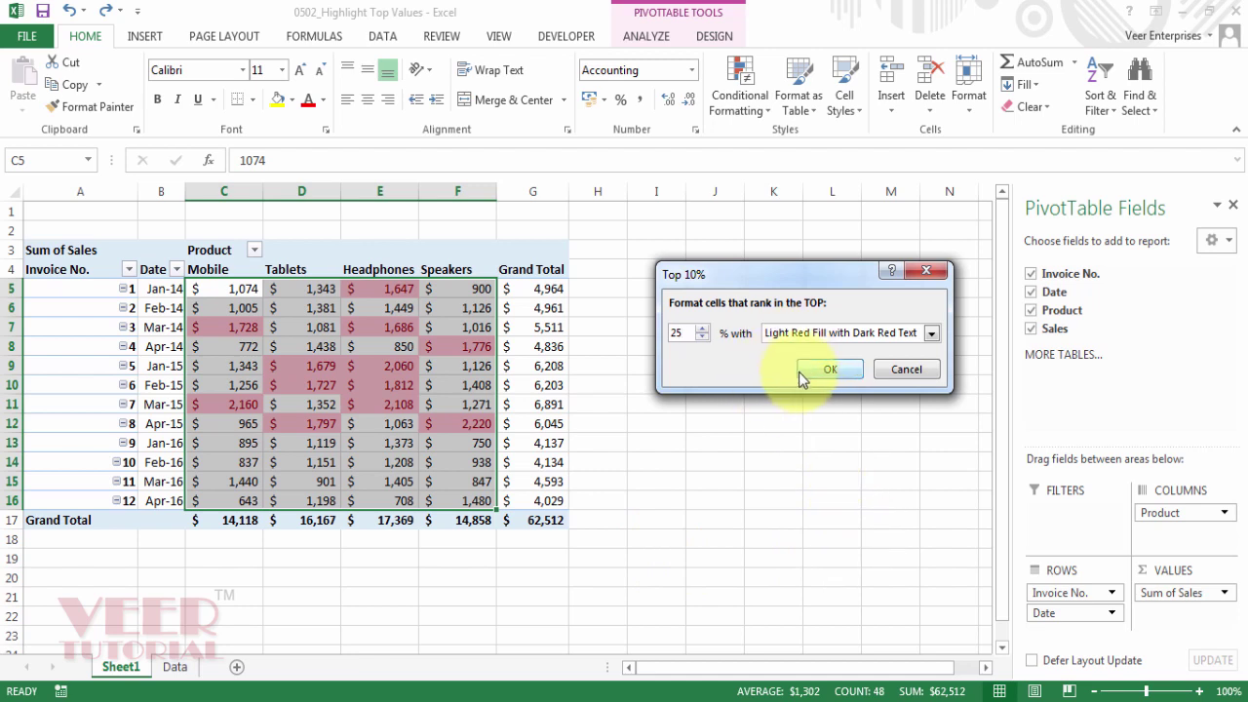
click(821, 370)
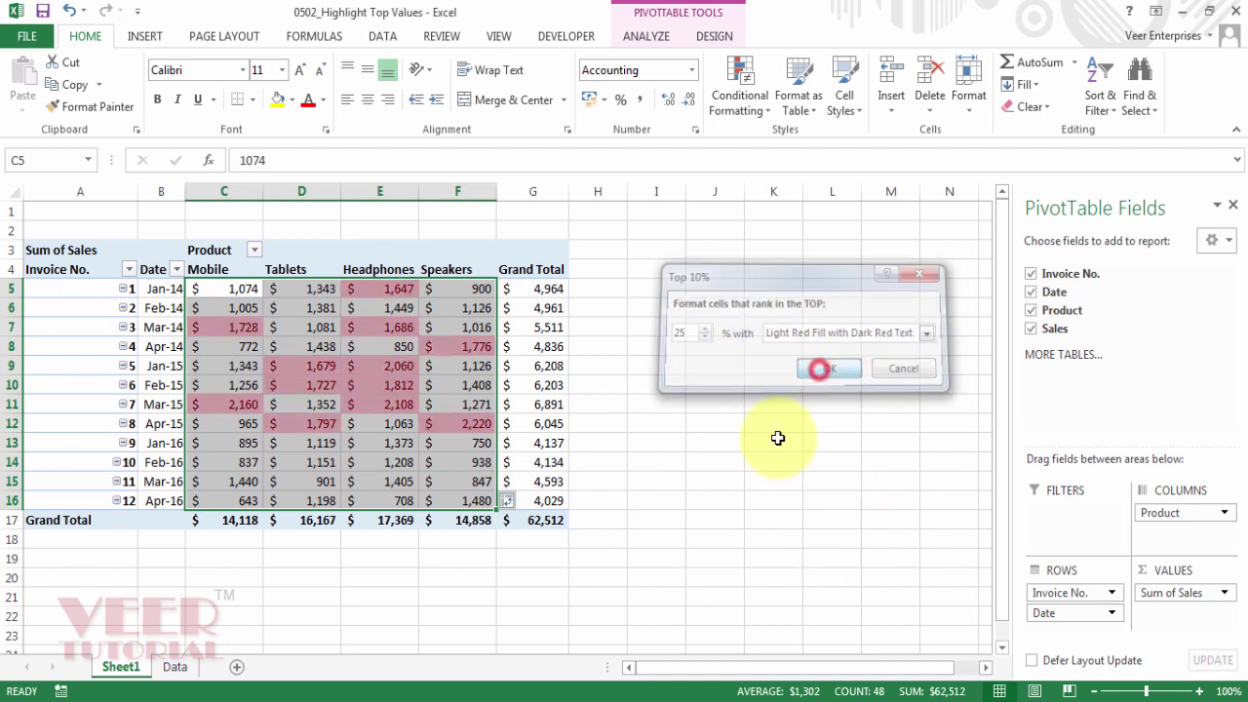
click(510, 595)
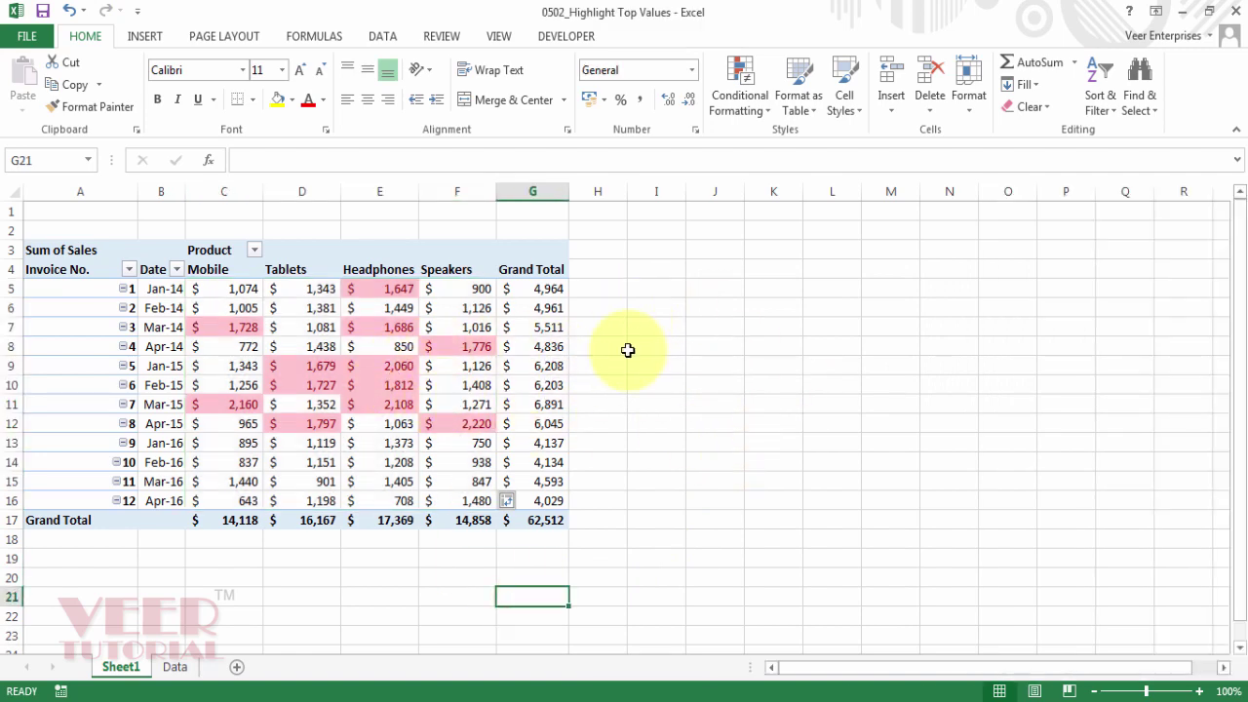
- Clear the conditional formatting rules from the entire sheet
click(373, 351)
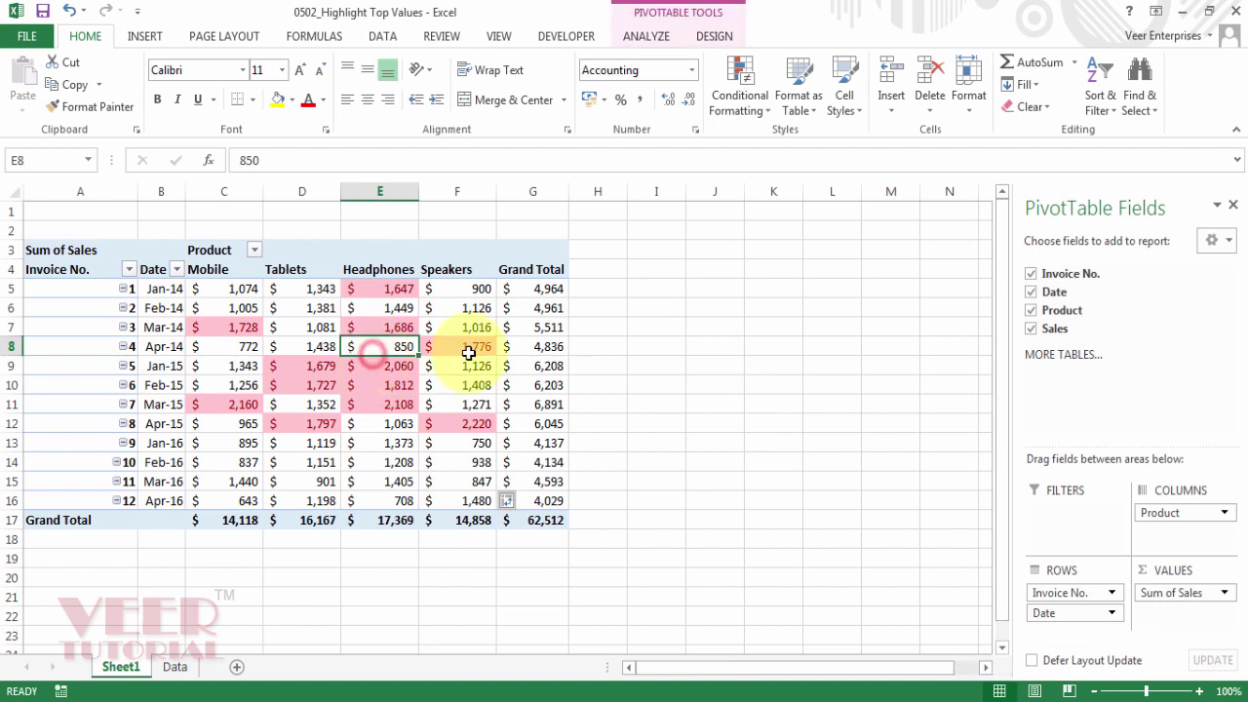
click(738, 97)
mouse_move(757, 381)
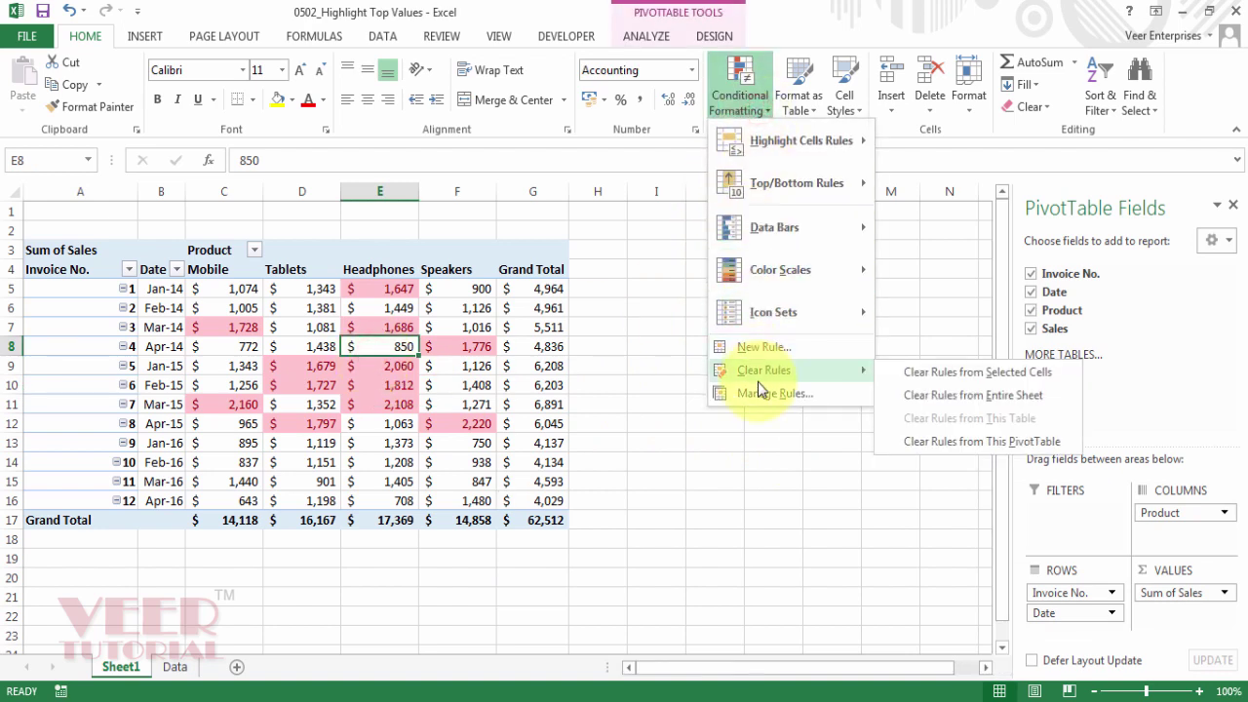
click(951, 393)
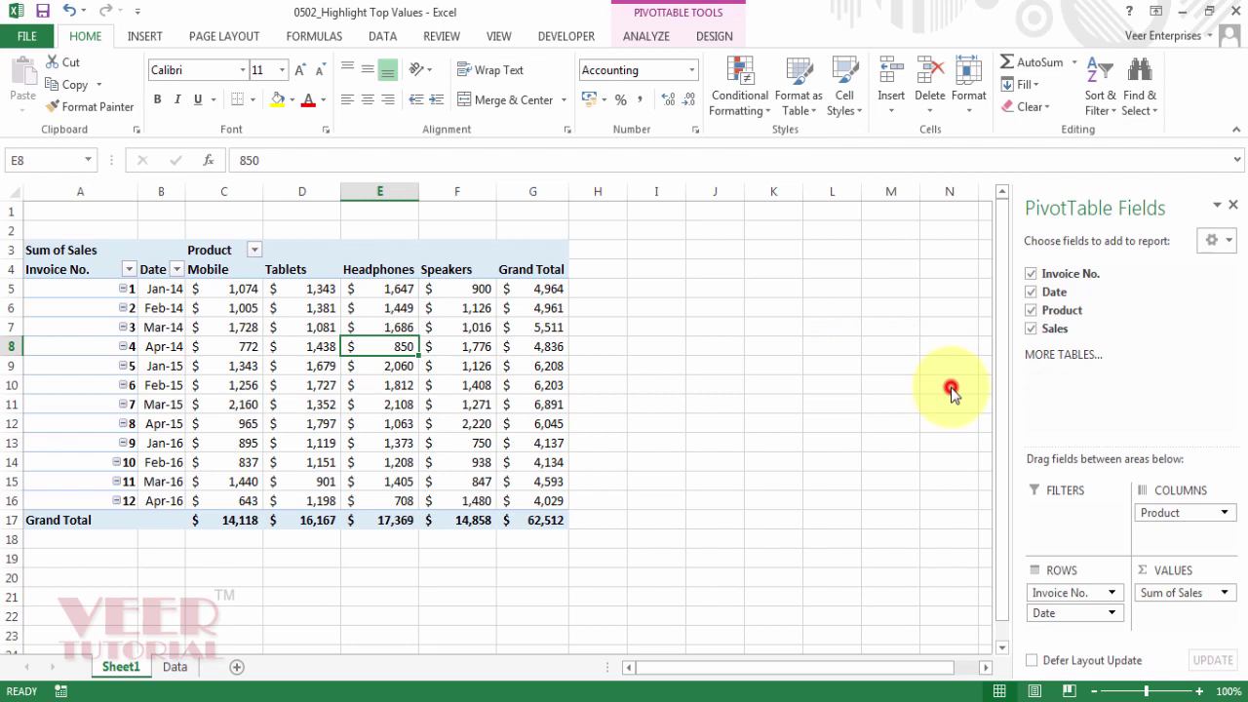
click(440, 347)
click(747, 103)
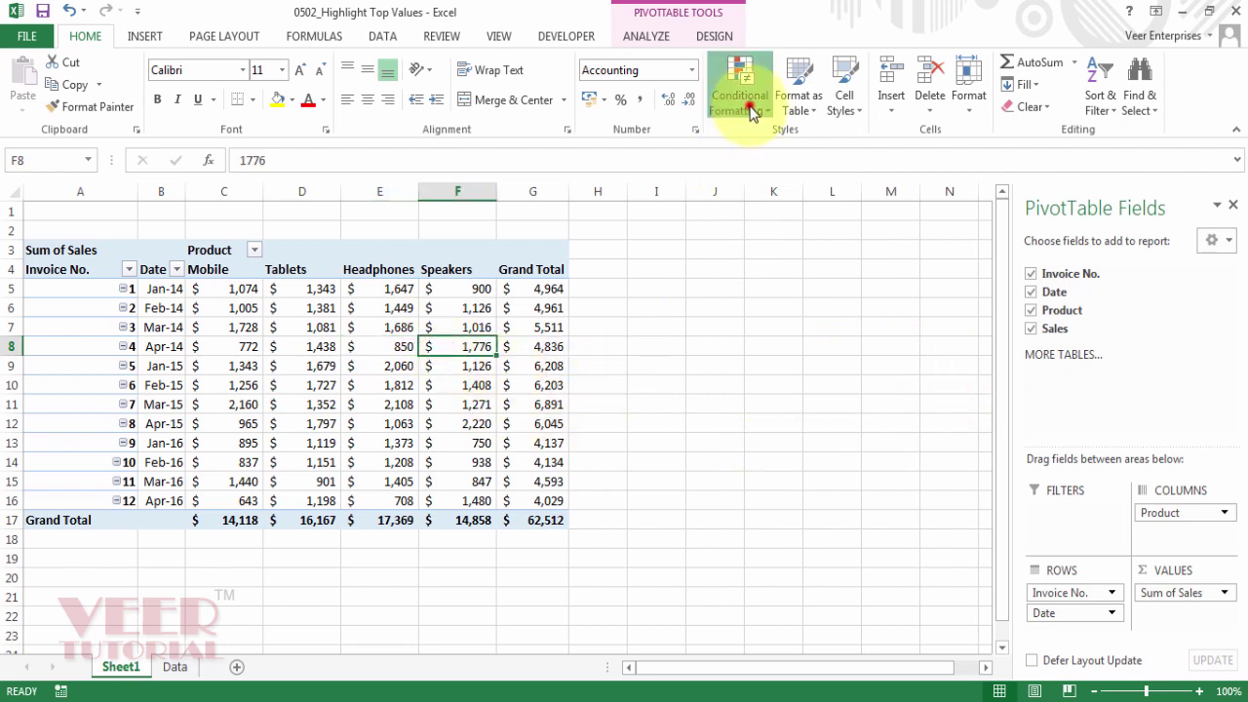
click(765, 182)
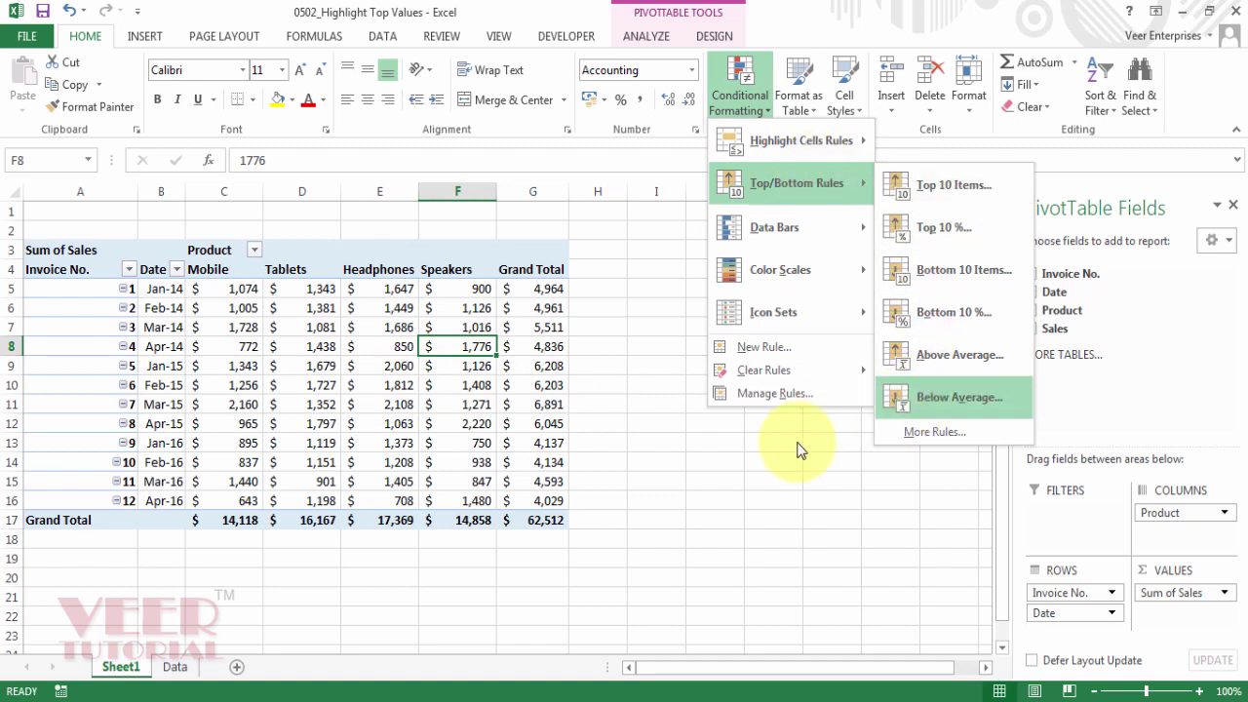
click(685, 458)
- Apply an Above Average rule with Light Red Fill with Dark Red Text to the product sales values in C5:F16
drag(226, 308, 458, 462)
drag(209, 289, 463, 508)
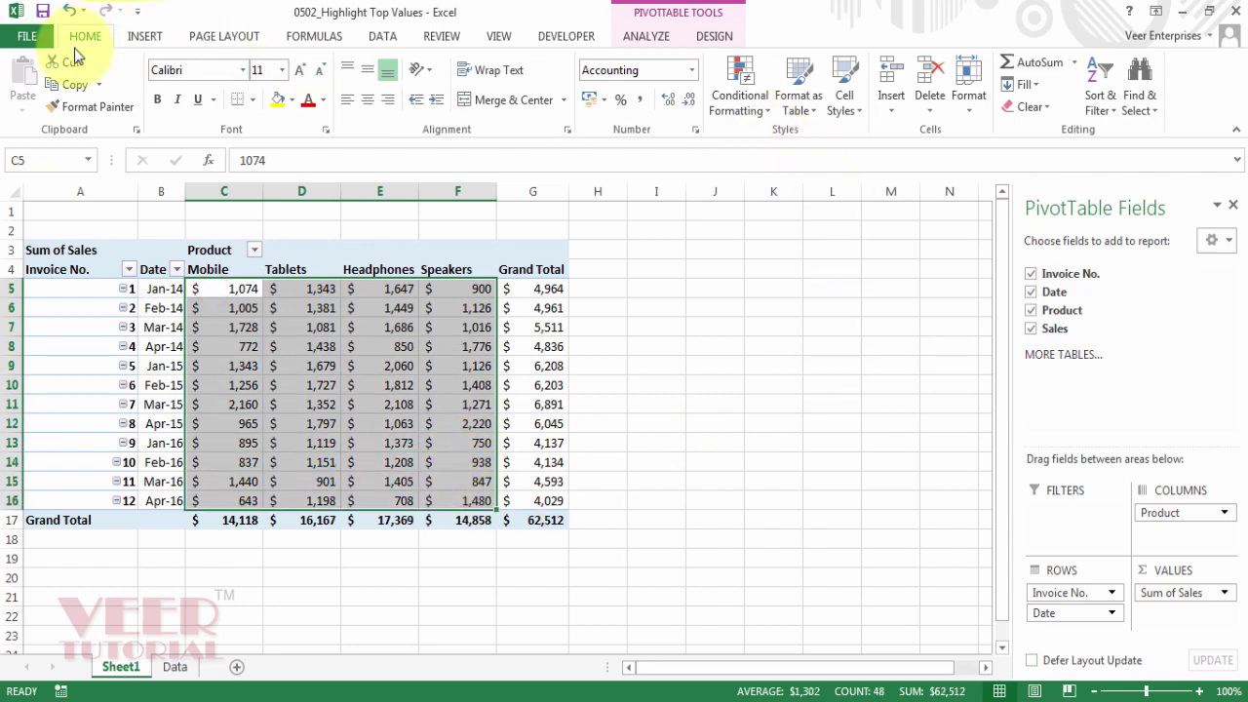
click(739, 97)
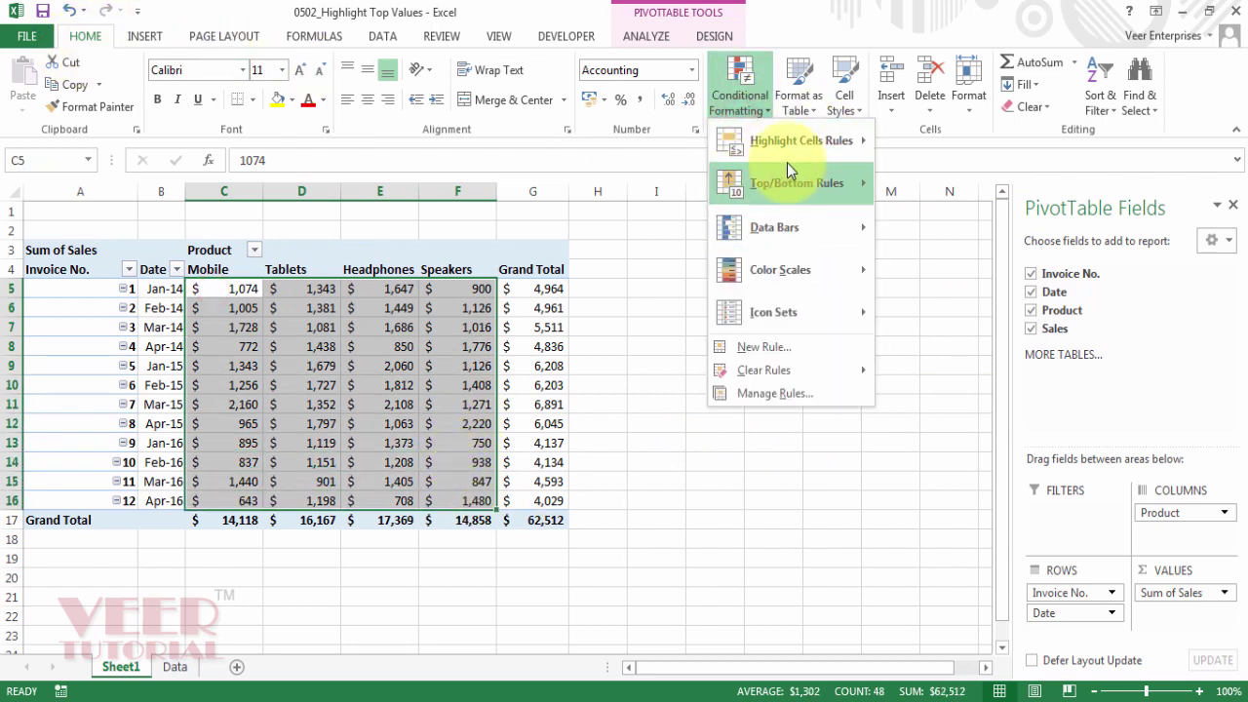
mouse_move(811, 185)
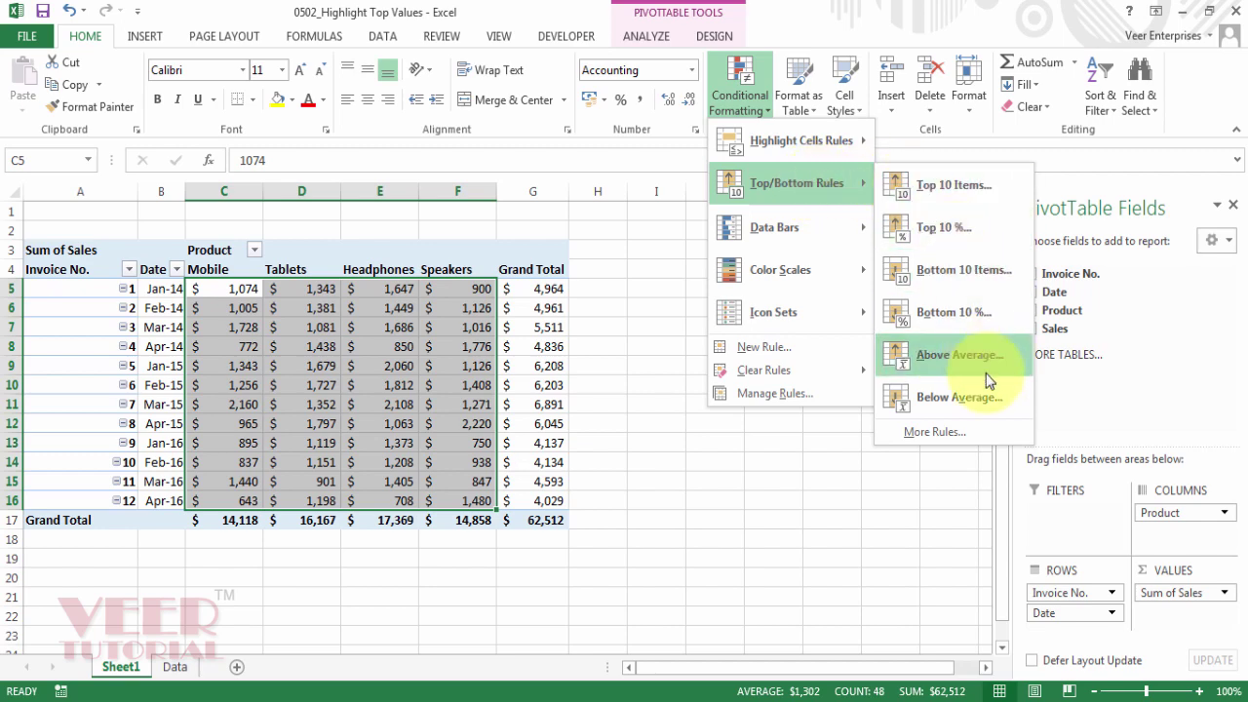
click(950, 365)
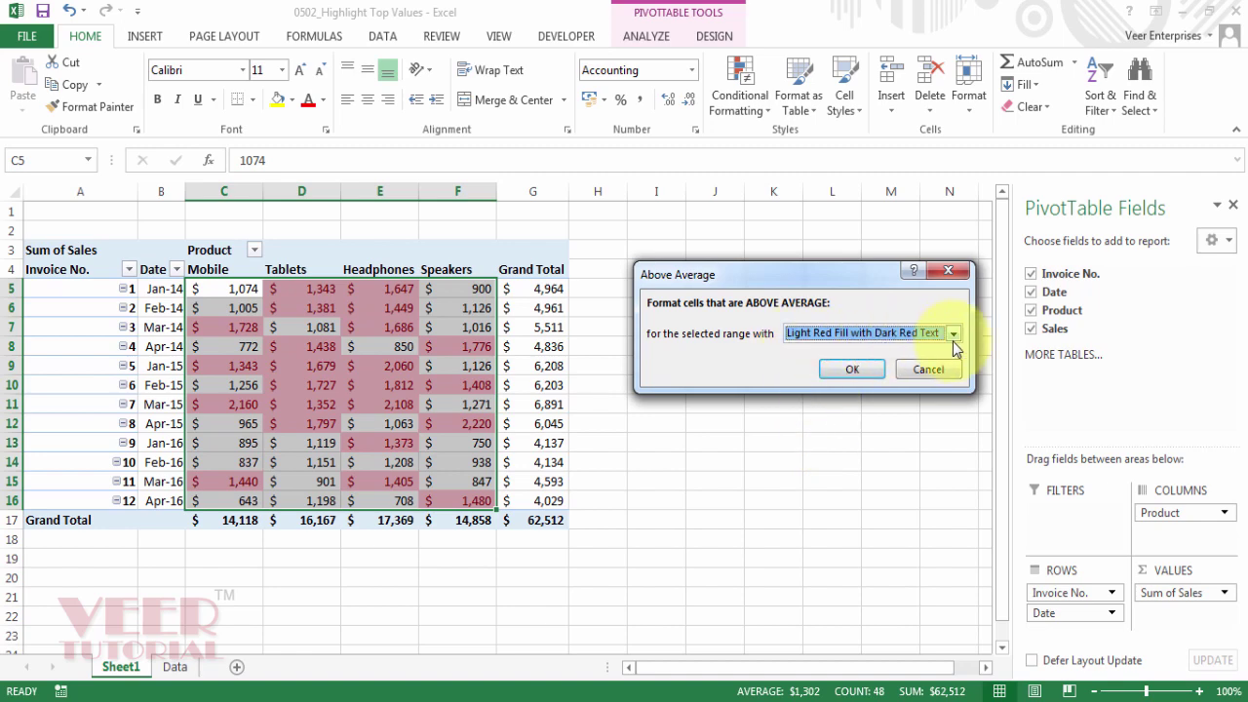
click(851, 372)
click(654, 538)
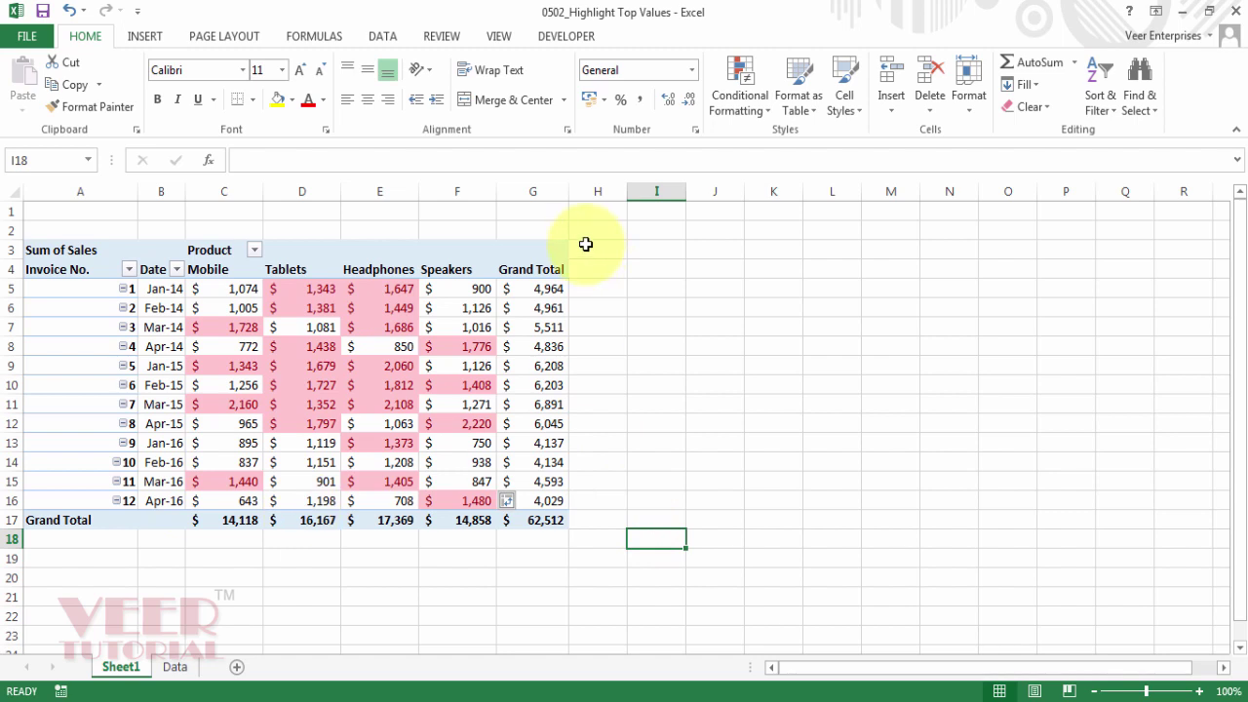